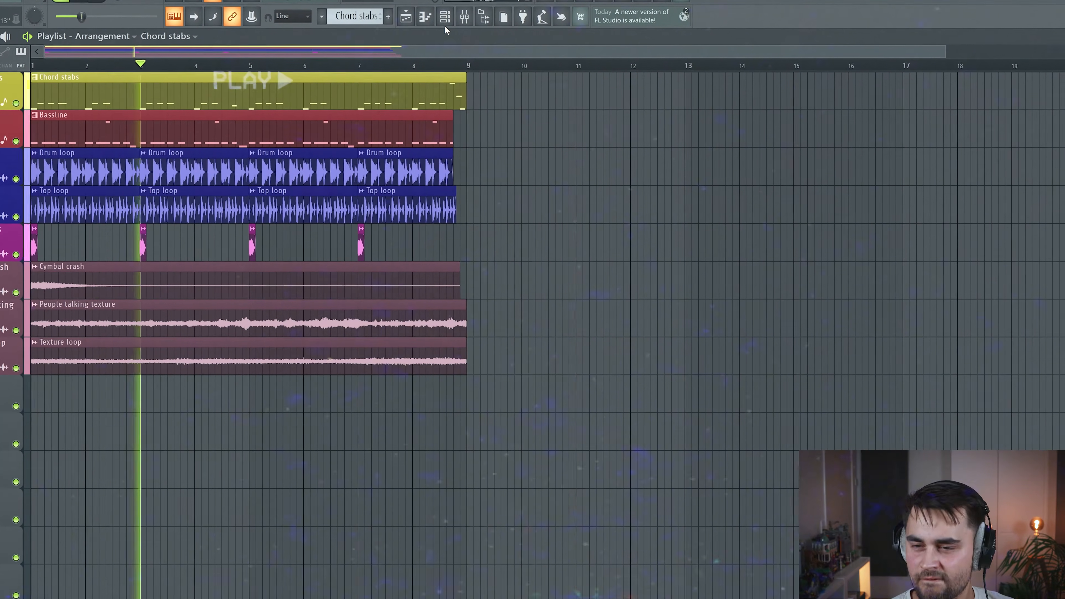
Show the Channel Rack so the Chord stabs channel's Serum plugin can be opened
{"action": "left_click", "coordinate": [426, 19]}
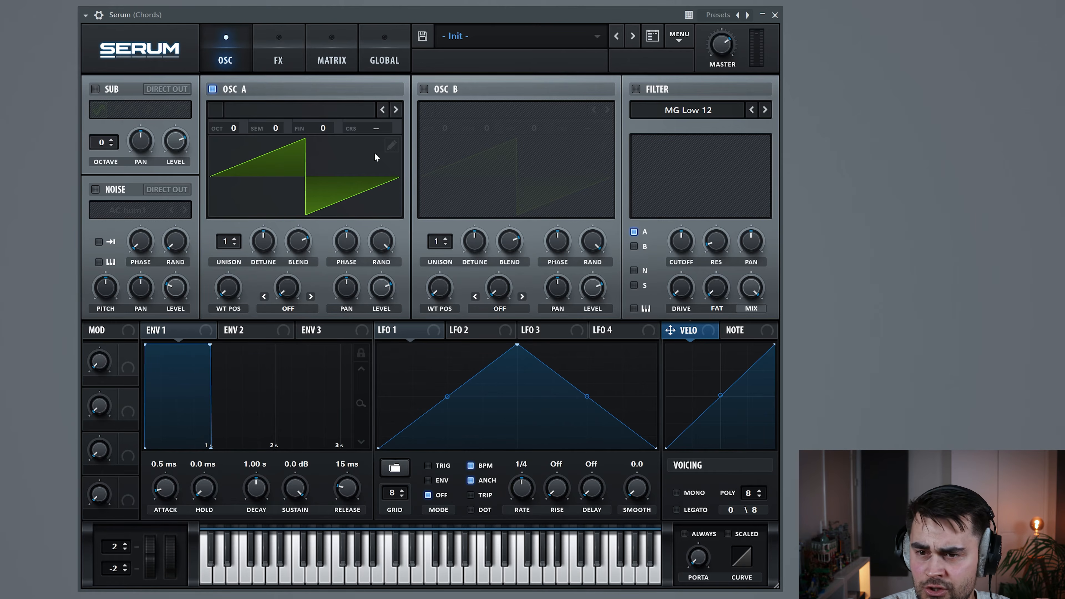
Audition the Init patch, then enable the sub oscillator with its fourth waveform
{"action": "left_click", "coordinate": [430, 578]}
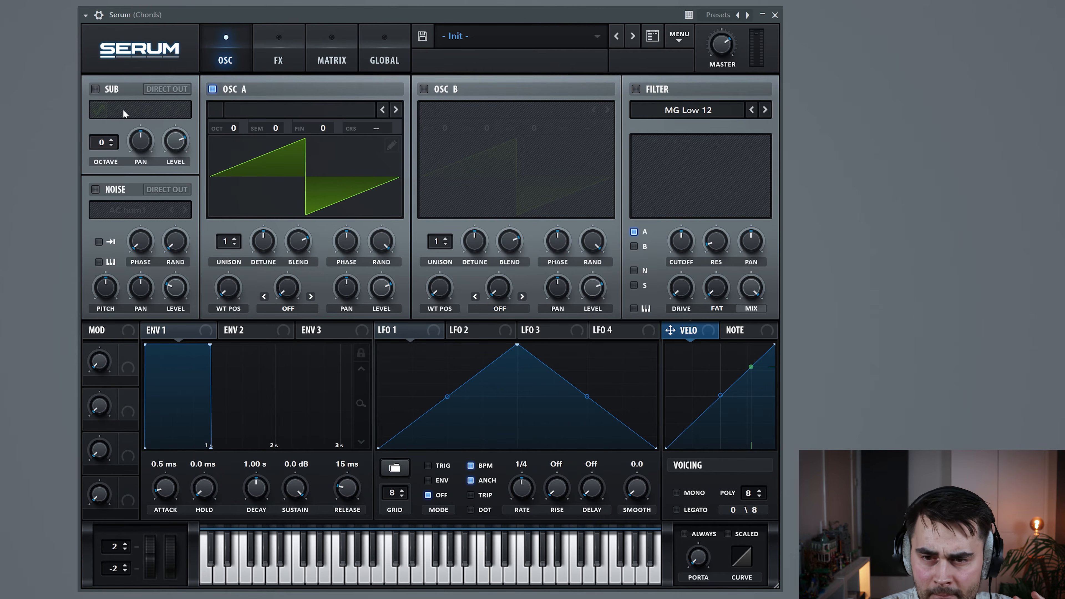
{"action": "left_click", "coordinate": [95, 89]}
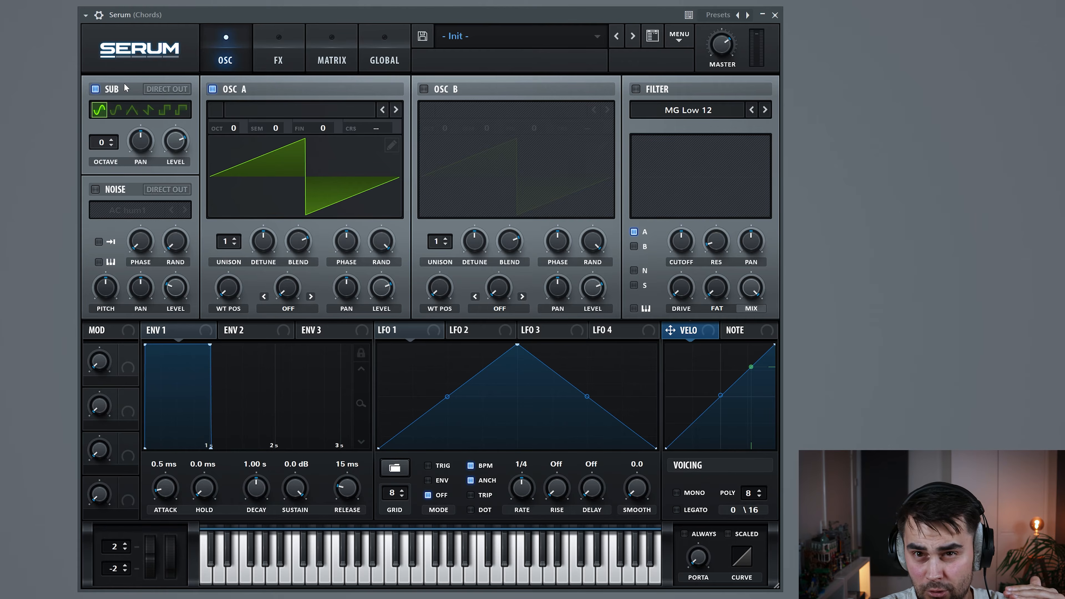
{"action": "left_click", "coordinate": [147, 111]}
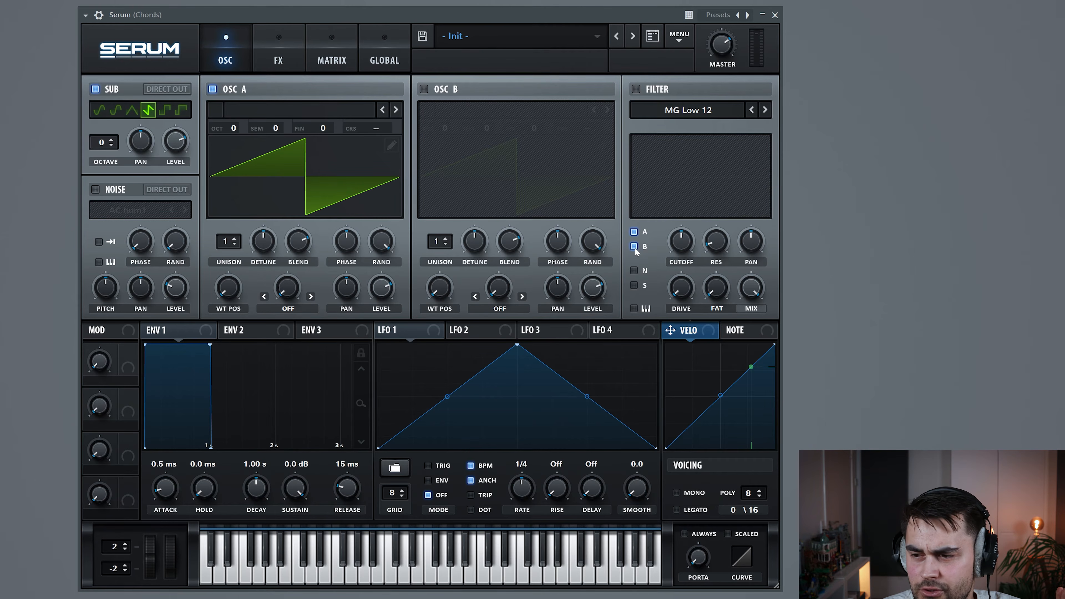
Route the sub oscillator through the filter and switch the filter on
{"action": "left_click", "coordinate": [634, 285]}
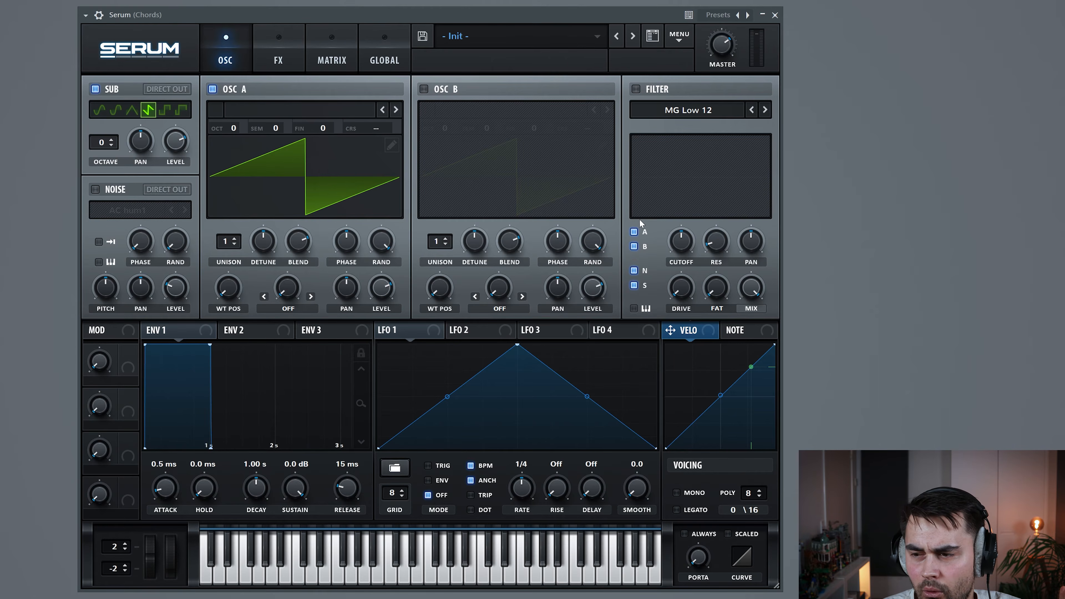
{"action": "left_click", "coordinate": [639, 87]}
{"action": "left_click", "coordinate": [713, 111]}
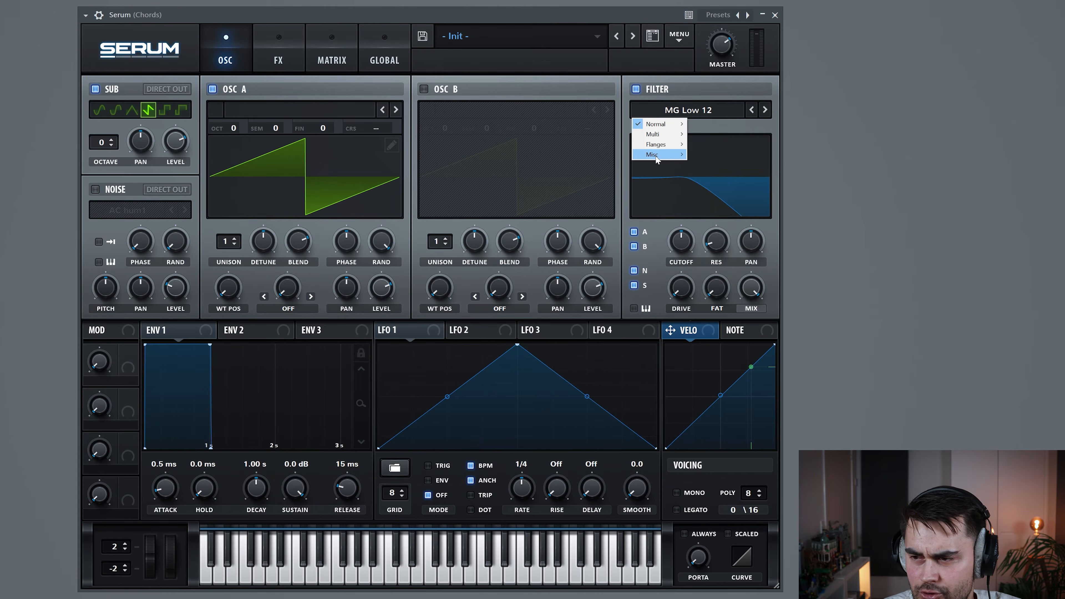
Choose Misc > German LP as filter type and raise Osc A to +7 semitones, auditioning the fifth
{"action": "mouse_move", "coordinate": [657, 160]}
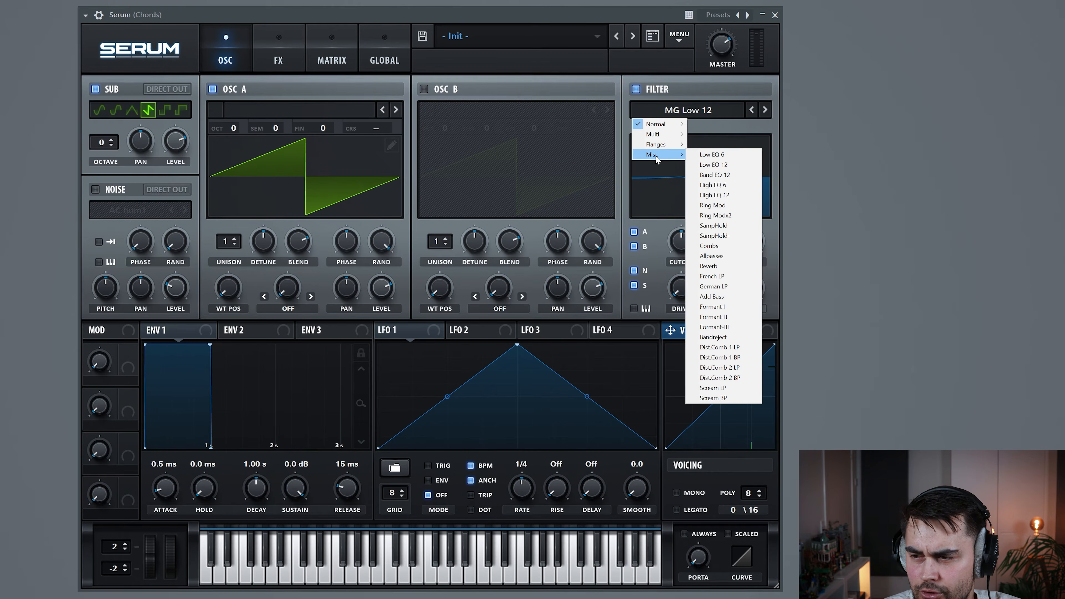
{"action": "left_click", "coordinate": [725, 287]}
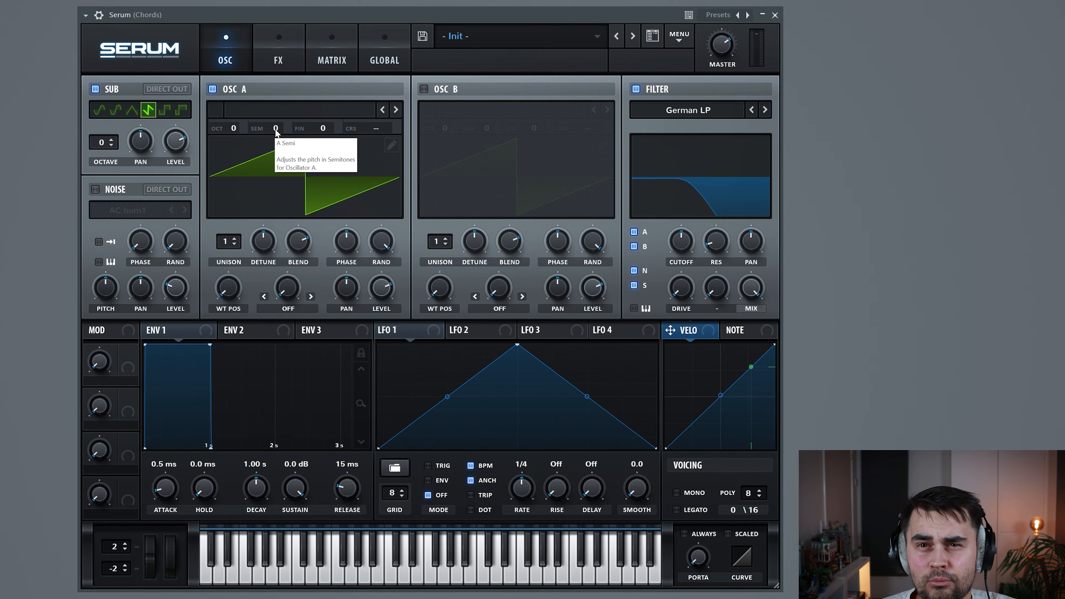
{"action": "left_click_drag", "start_coordinate": [276, 131], "coordinate": [280, 113]}
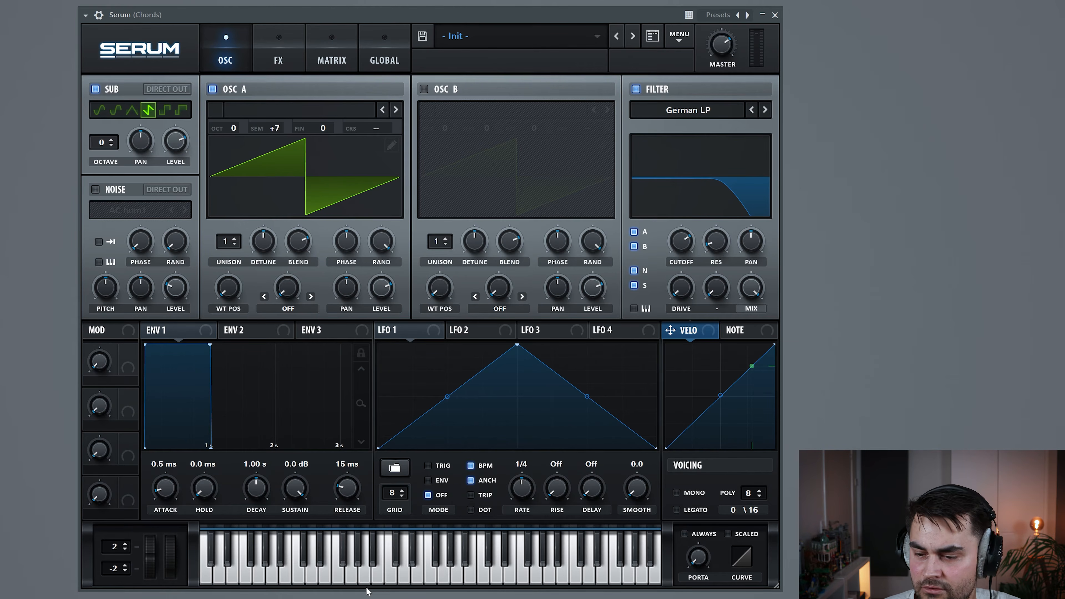
{"action": "left_click", "coordinate": [390, 578]}
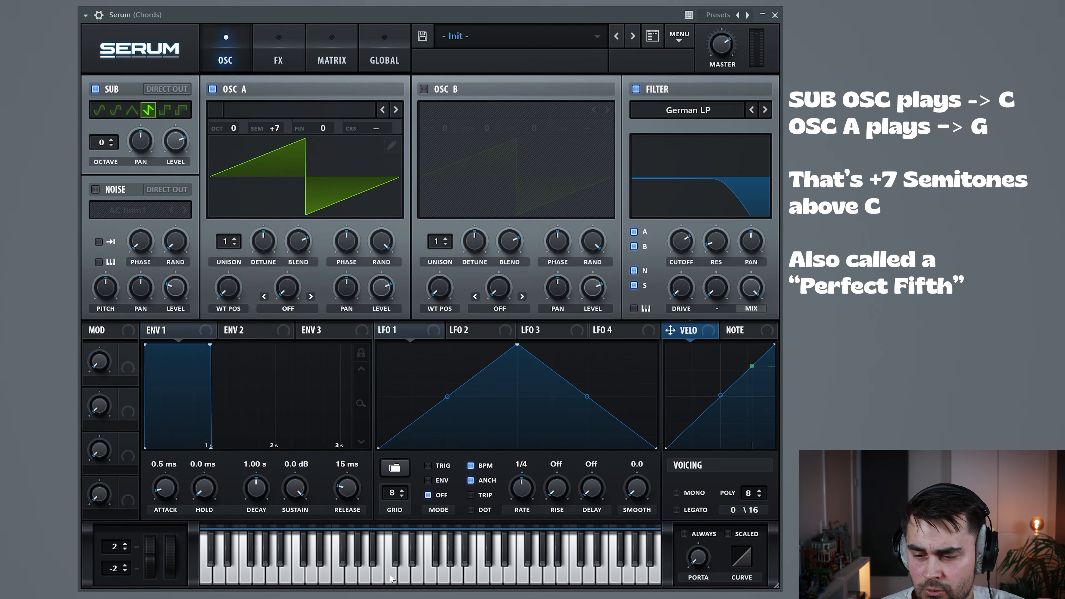
{"action": "left_click", "coordinate": [445, 576]}
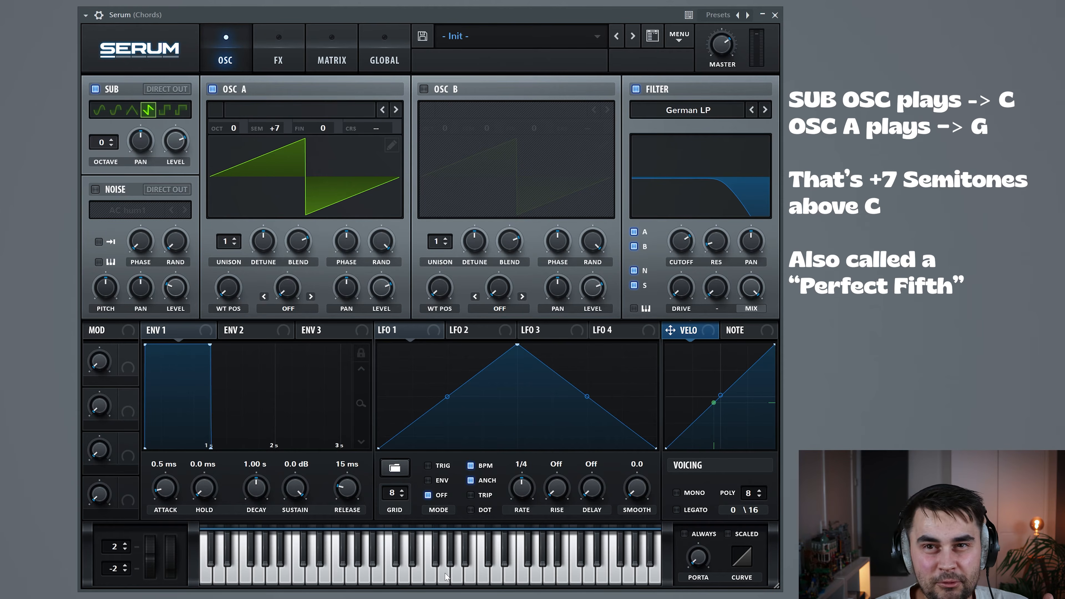
{"action": "mouse_move", "coordinate": [482, 128]}
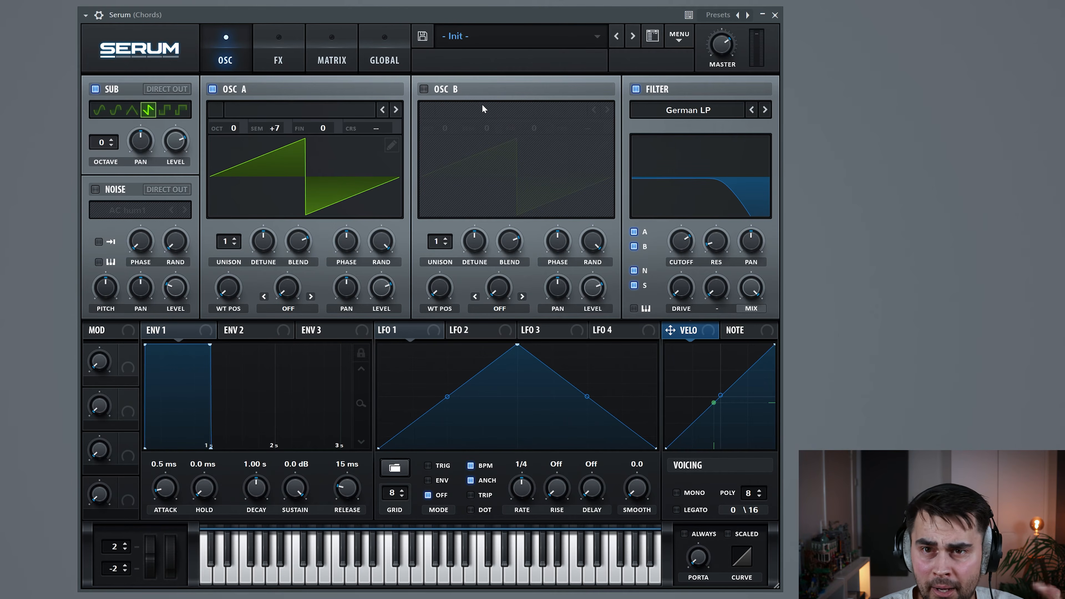
Enable oscillator B with the Analog > Basic Mg wavetable, tuned to +3 semitones
{"action": "left_click", "coordinate": [424, 89]}
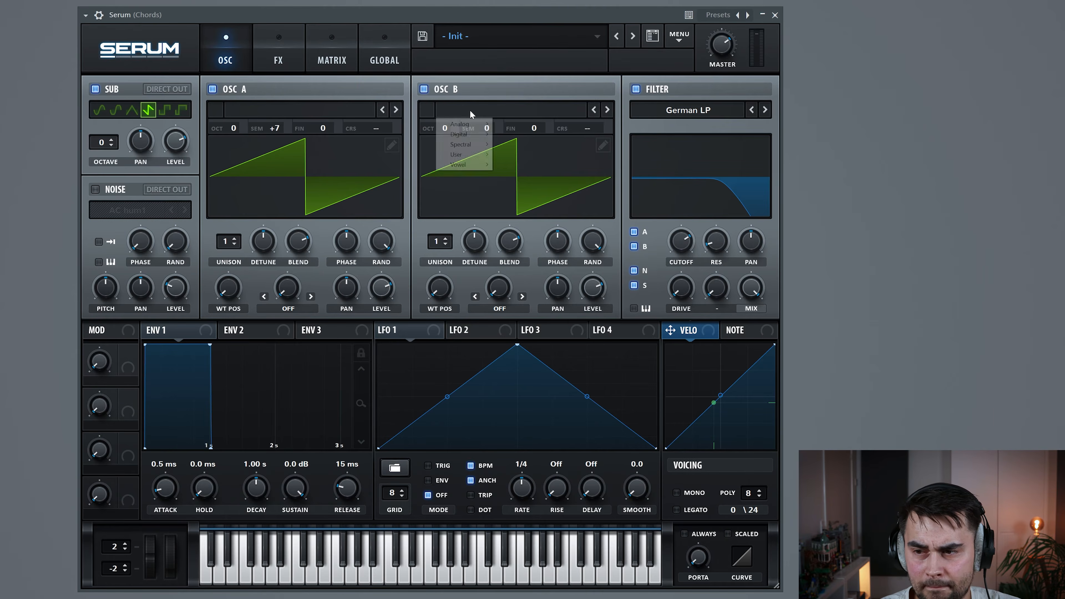
{"action": "left_click", "coordinate": [470, 110]}
{"action": "left_click", "coordinate": [520, 152]}
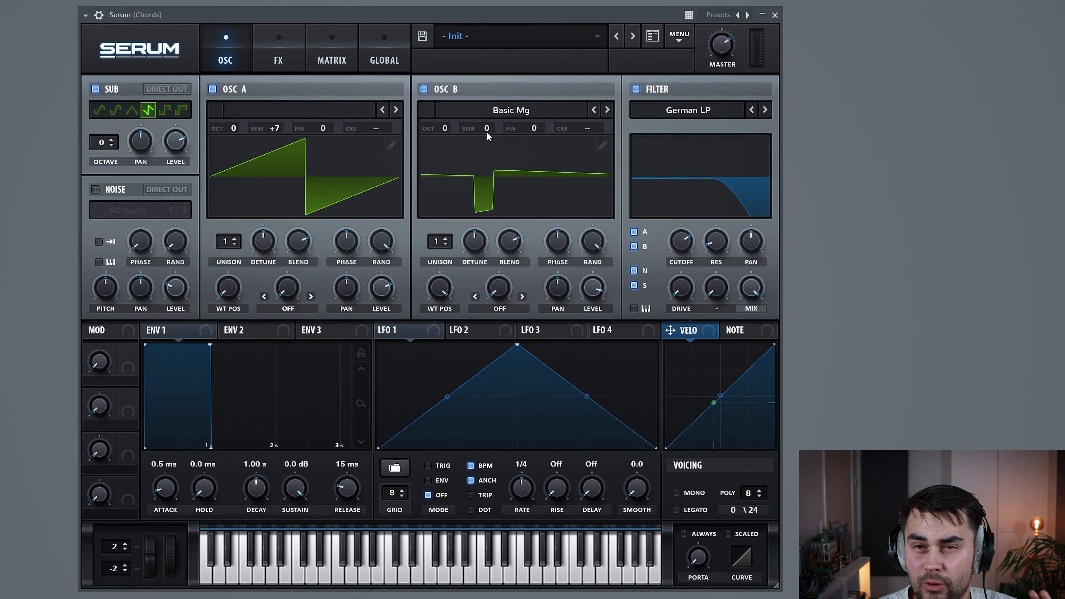
{"action": "left_click_drag", "start_coordinate": [488, 130], "coordinate": [492, 109]}
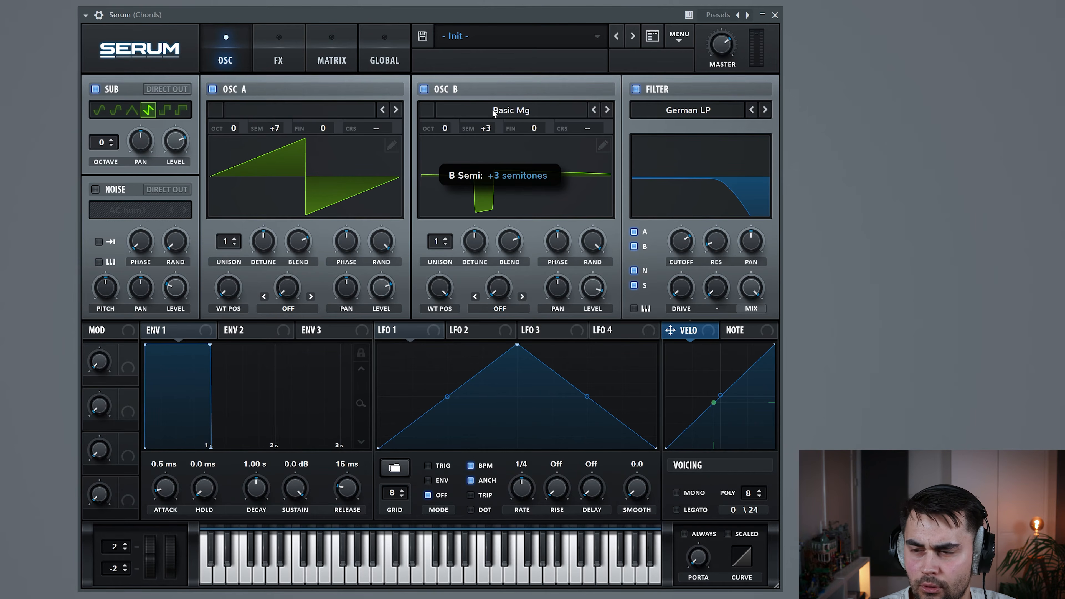
{"action": "left_click", "coordinate": [391, 575]}
Play a C key several times to hear the resulting C minor chord
{"action": "left_click", "coordinate": [391, 573]}
{"action": "left_click", "coordinate": [397, 563]}
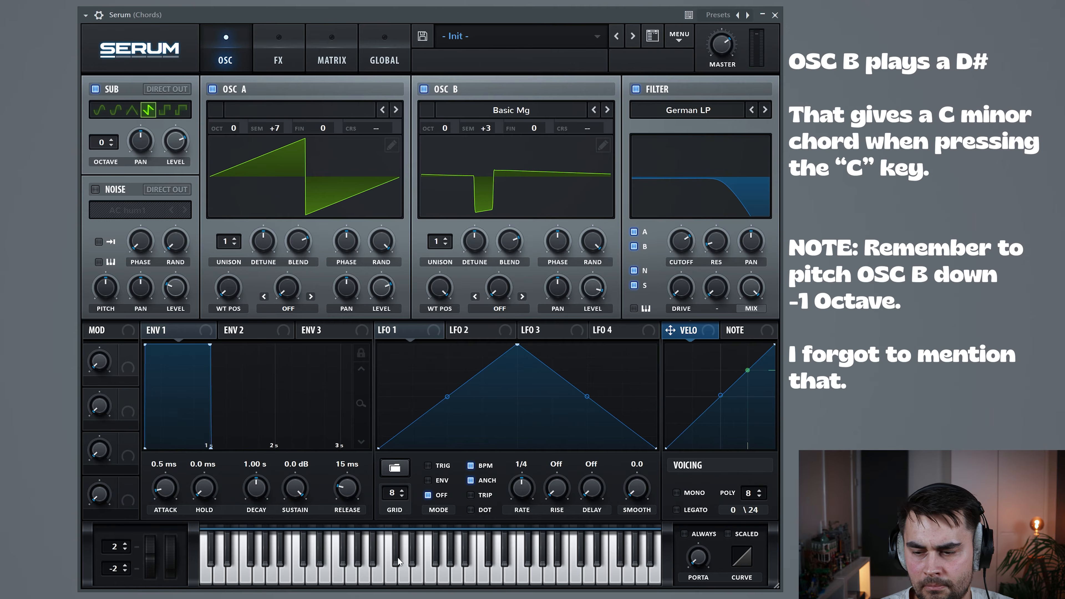
{"action": "left_click", "coordinate": [398, 575]}
{"action": "left_click", "coordinate": [399, 576]}
{"action": "left_click", "coordinate": [398, 577]}
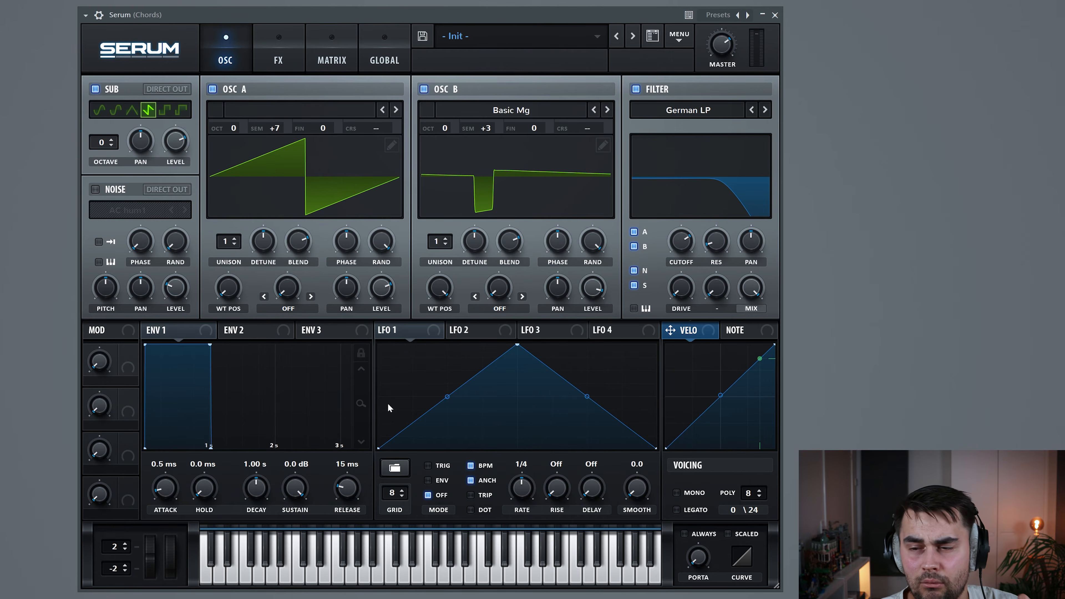
Give oscillator A 5 unison voices with 0.08 detune and audition them
{"action": "left_click", "coordinate": [236, 240]}
{"action": "left_click", "coordinate": [235, 239]}
{"action": "left_click", "coordinate": [235, 240]}
{"action": "left_click", "coordinate": [235, 239]}
{"action": "left_click_drag", "start_coordinate": [260, 248], "coordinate": [265, 266]}
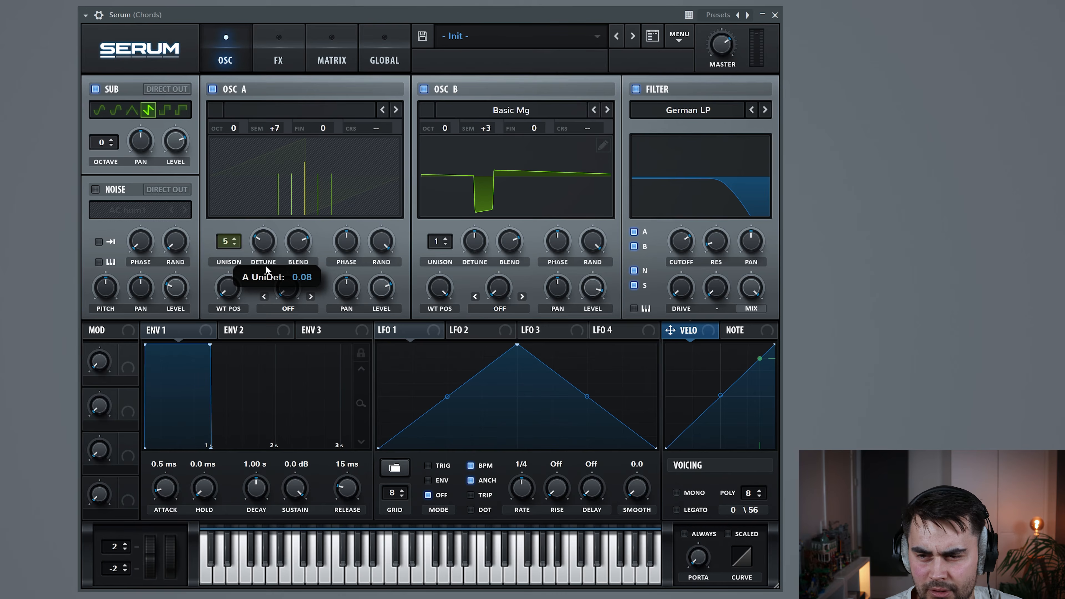
{"action": "left_click", "coordinate": [396, 575]}
Sweep oscillator B's wavetable position and assign LFO 1 to modulate it
{"action": "left_click", "coordinate": [395, 575]}
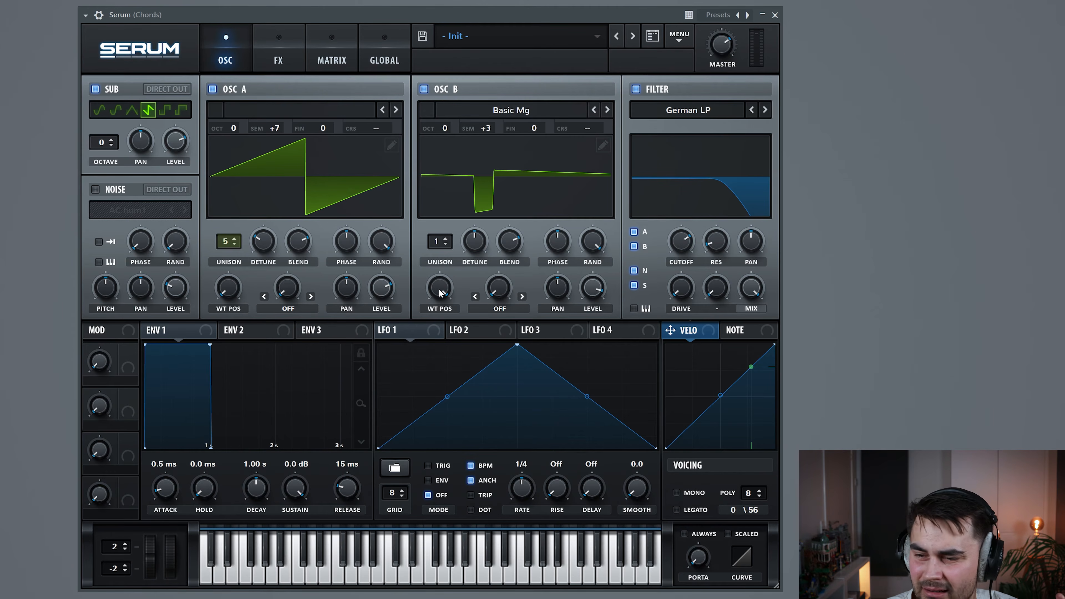
{"action": "mouse_move", "coordinate": [440, 288]}
{"action": "left_mouse_down"}
{"action": "mouse_move", "coordinate": [452, 315]}
{"action": "mouse_move", "coordinate": [450, 280]}
{"action": "left_mouse_up"}
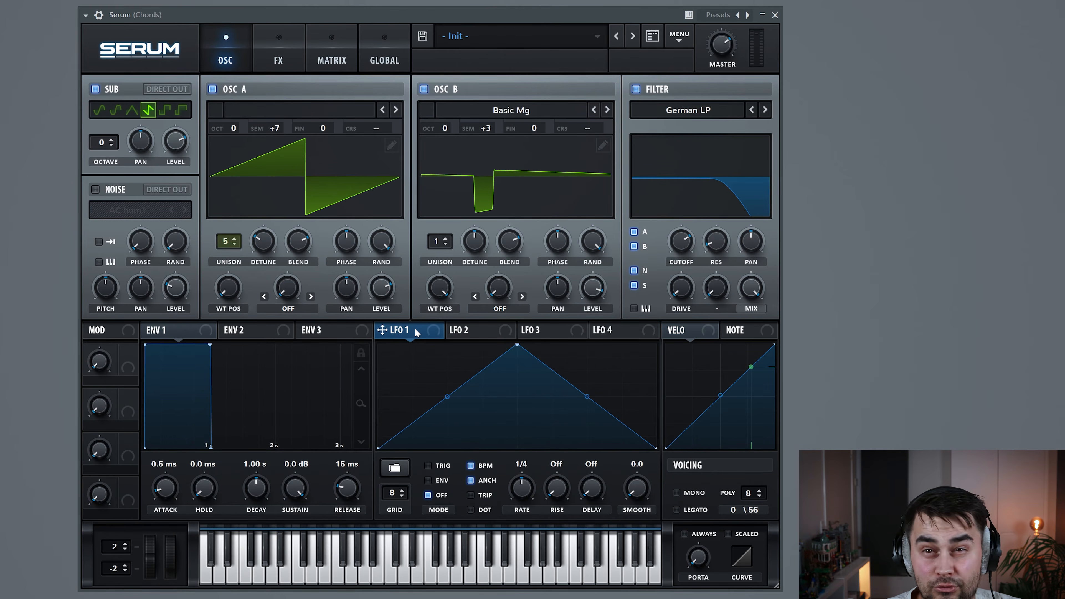
{"action": "left_click_drag", "start_coordinate": [382, 331], "coordinate": [428, 279]}
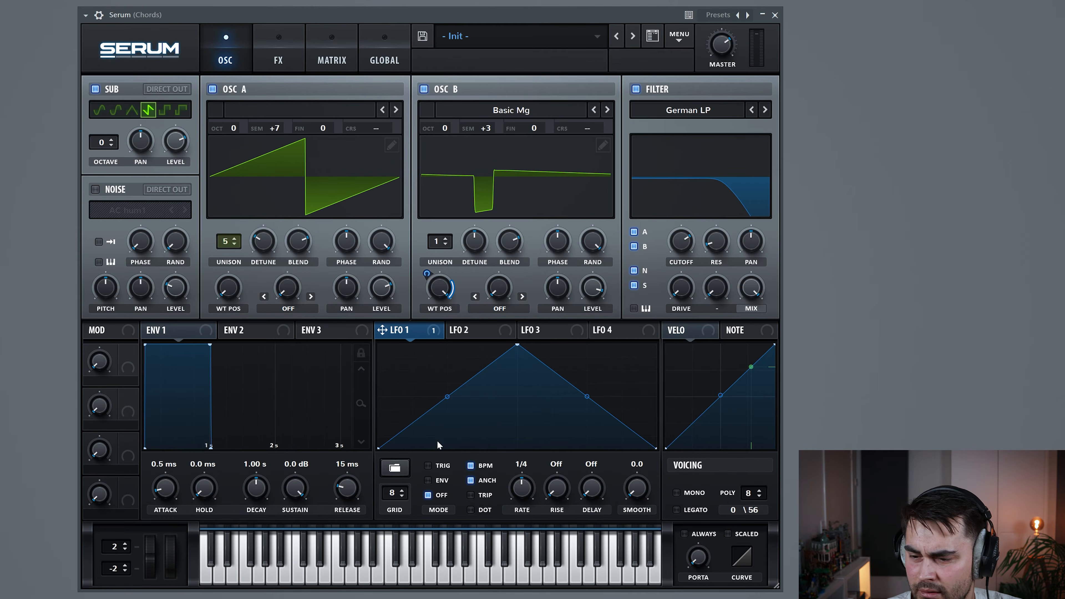
Turn off LFO 1's BPM sync, slow its rate to 0.5 Hz, and audition the sweep
{"action": "left_click", "coordinate": [470, 466]}
{"action": "left_click_drag", "start_coordinate": [520, 488], "coordinate": [521, 497]}
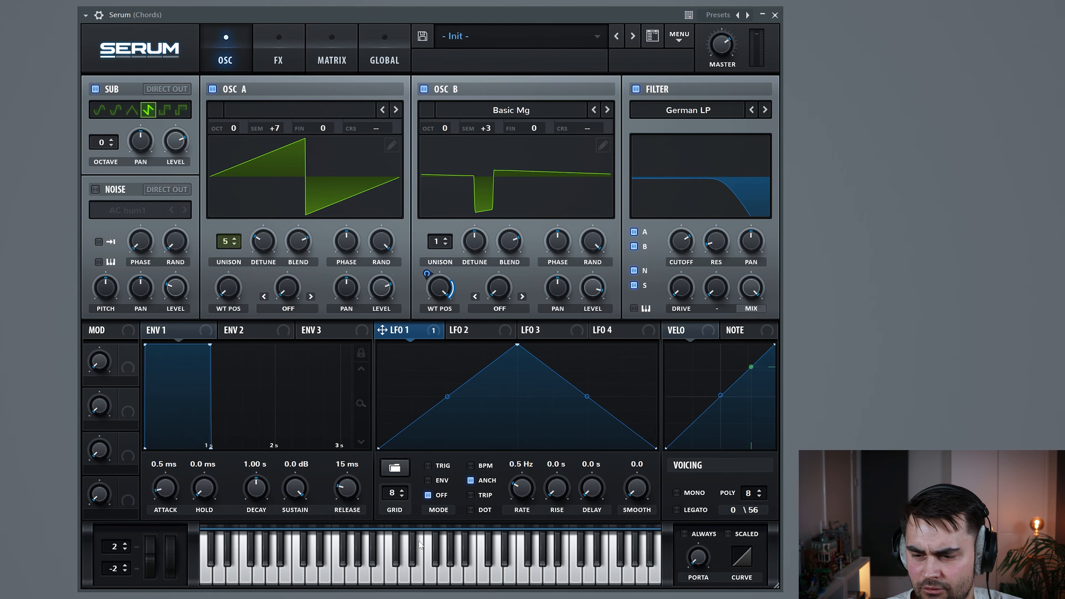
{"action": "left_click", "coordinate": [404, 577]}
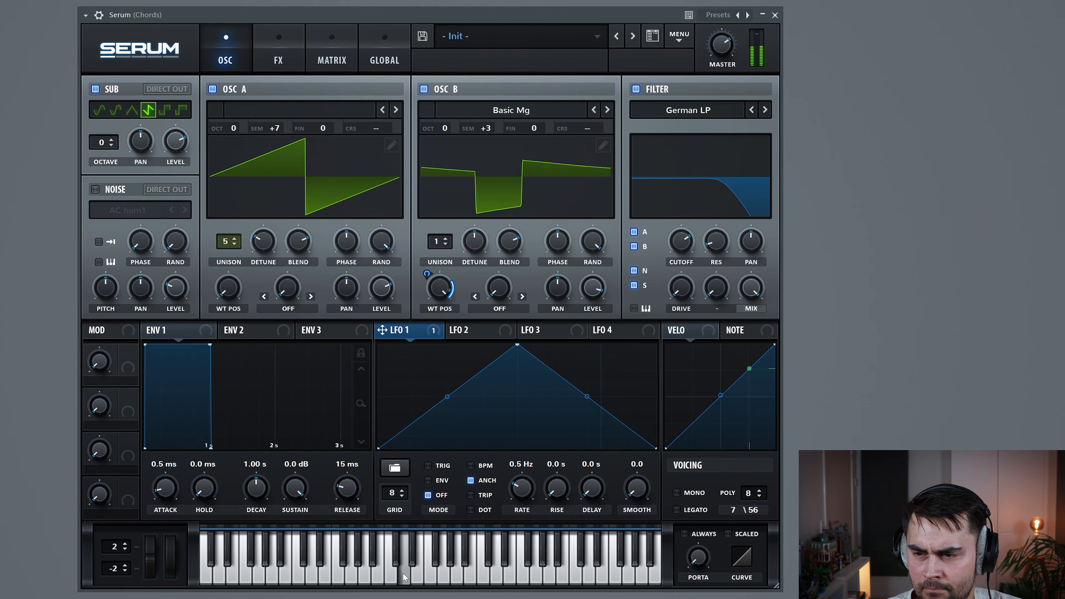
{"action": "left_click", "coordinate": [403, 575]}
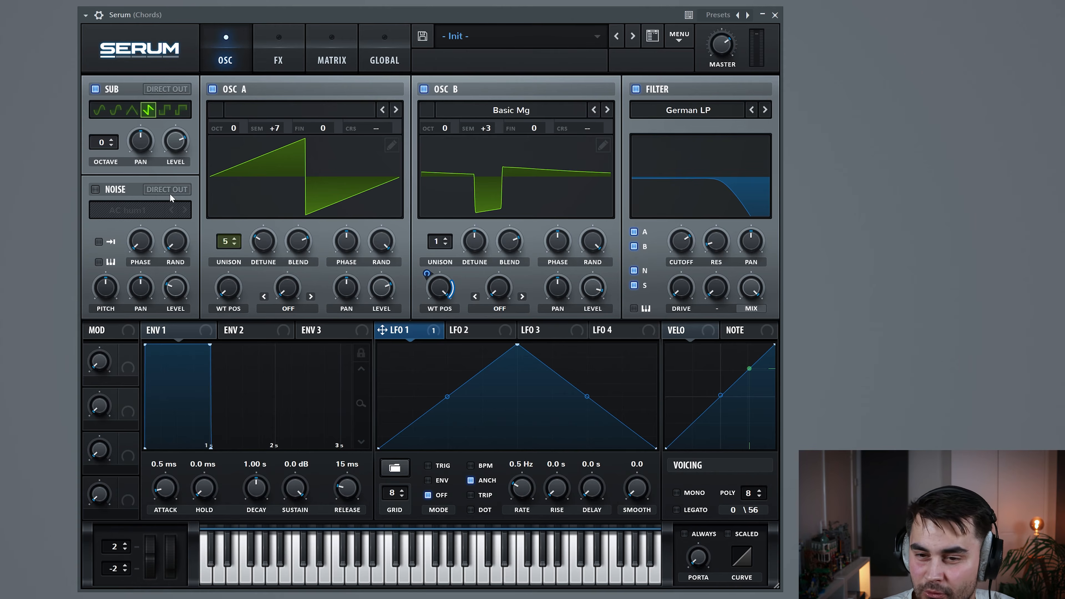
Switch on the noise oscillator and load the Analog > BrightWhite sample
{"action": "left_click", "coordinate": [96, 190]}
{"action": "left_click", "coordinate": [119, 212]}
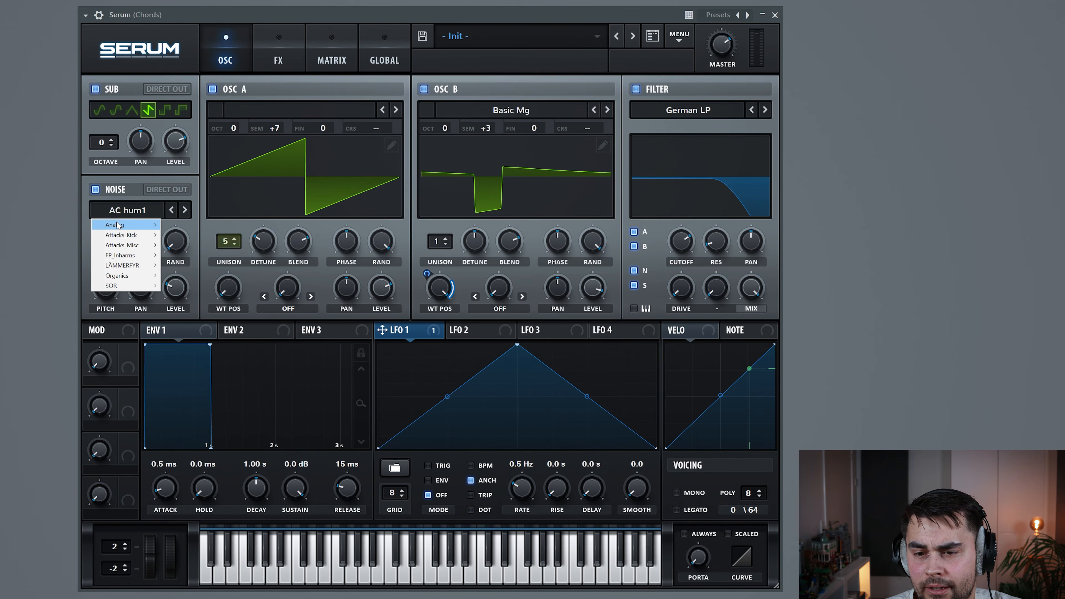
{"action": "mouse_move", "coordinate": [119, 226]}
{"action": "left_click", "coordinate": [180, 261]}
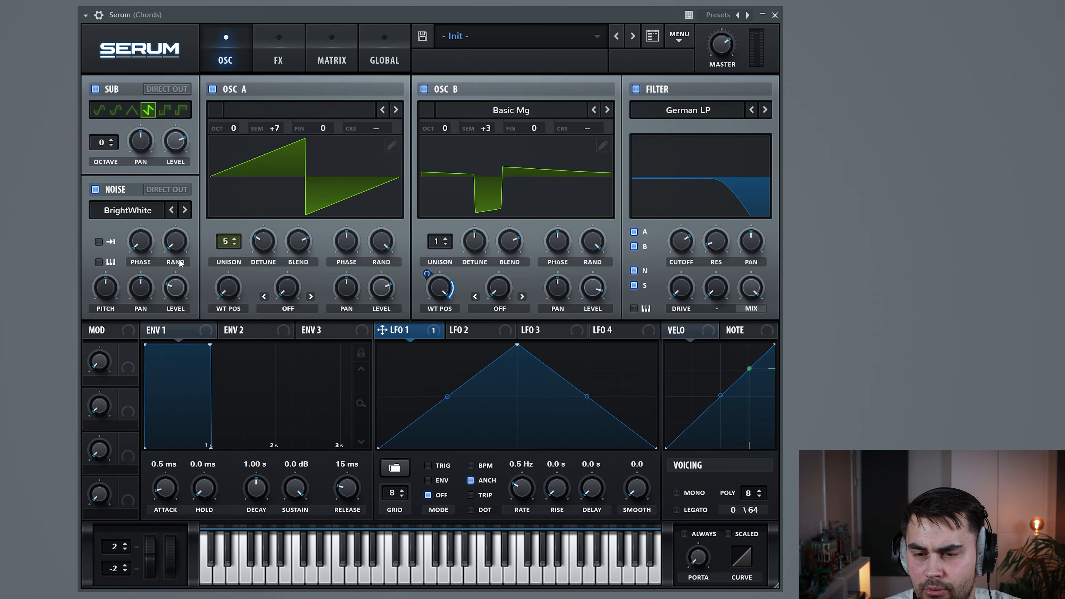
Set the noise to one-shot with 58% random phase and lower its level slightly
{"action": "left_click", "coordinate": [99, 242]}
{"action": "left_click_drag", "start_coordinate": [182, 247], "coordinate": [188, 169]}
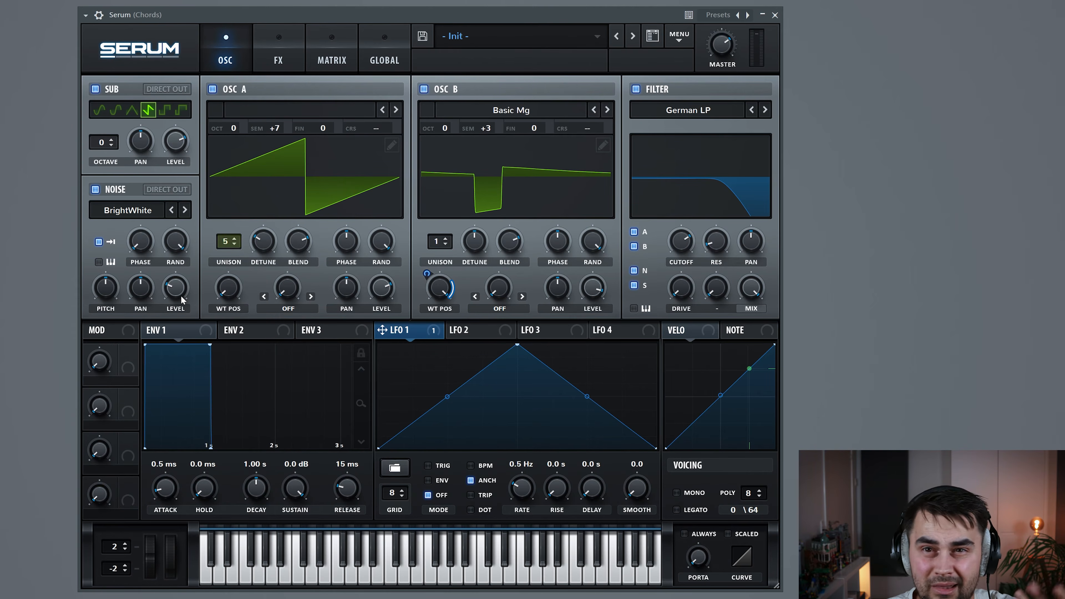
{"action": "left_click_drag", "start_coordinate": [181, 295], "coordinate": [182, 307]}
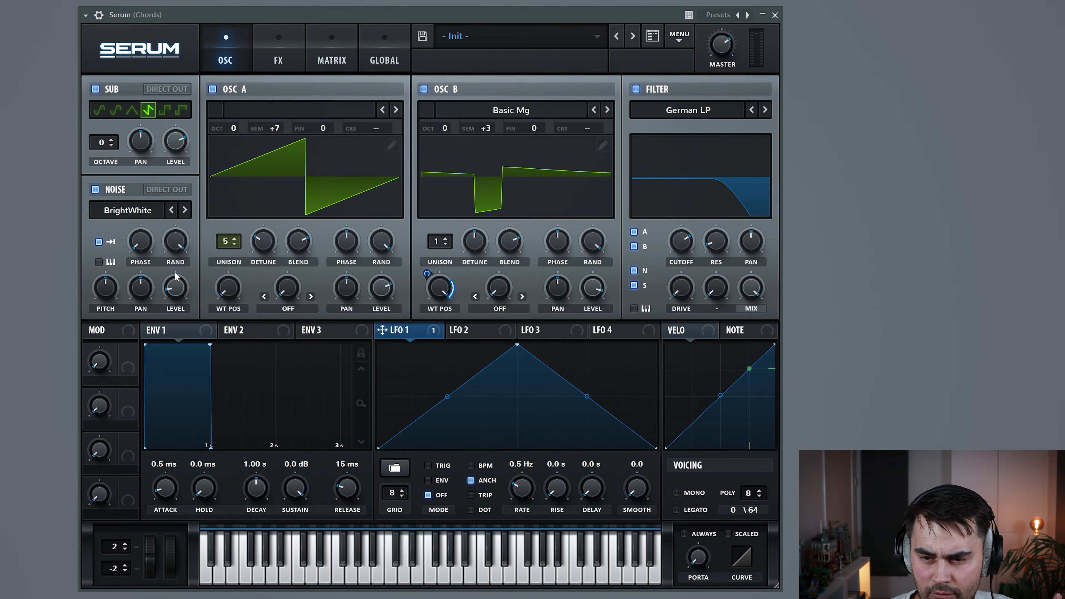
Shape envelope 2 with 0% sustain, 123 ms release and 728 ms decay
{"action": "left_click", "coordinate": [248, 335]}
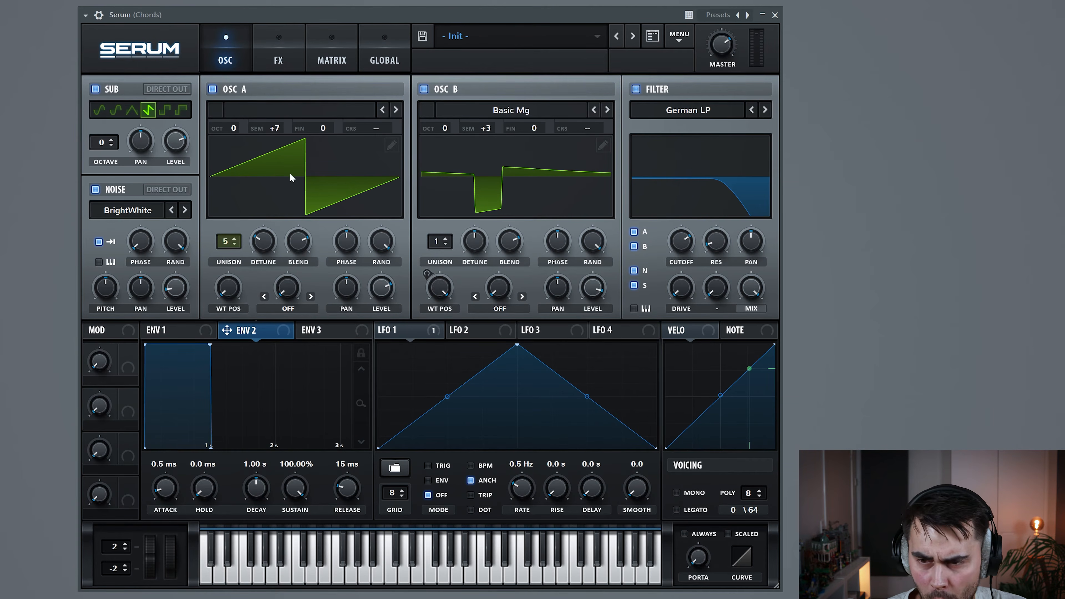
{"action": "mouse_move", "coordinate": [300, 488]}
{"action": "left_mouse_down"}
{"action": "mouse_move", "coordinate": [302, 545]}
{"action": "mouse_move", "coordinate": [296, 499]}
{"action": "left_mouse_up"}
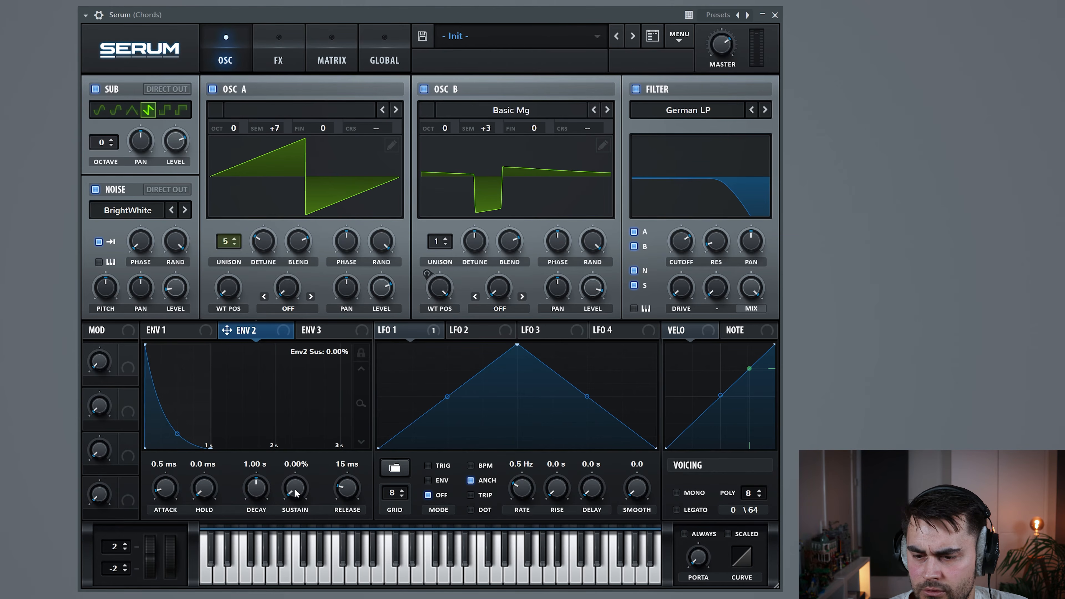
{"action": "scroll", "coordinate": [348, 490], "scroll_direction": "up", "scroll_amount": 3}
{"action": "scroll", "coordinate": [348, 490], "scroll_direction": "up", "scroll_amount": 1}
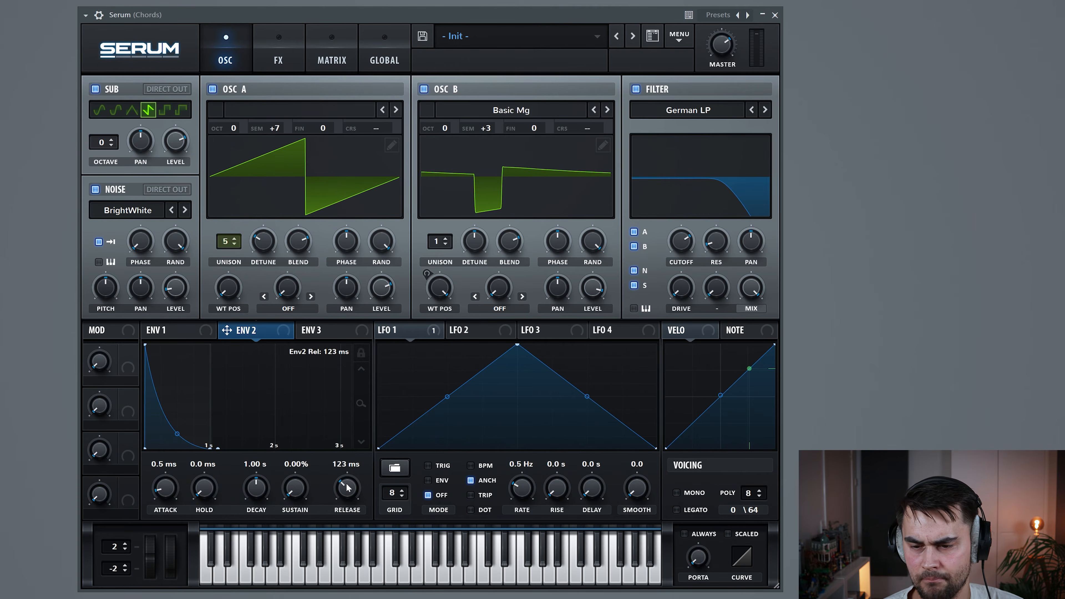
{"action": "scroll", "coordinate": [261, 487], "scroll_direction": "down", "scroll_amount": 5}
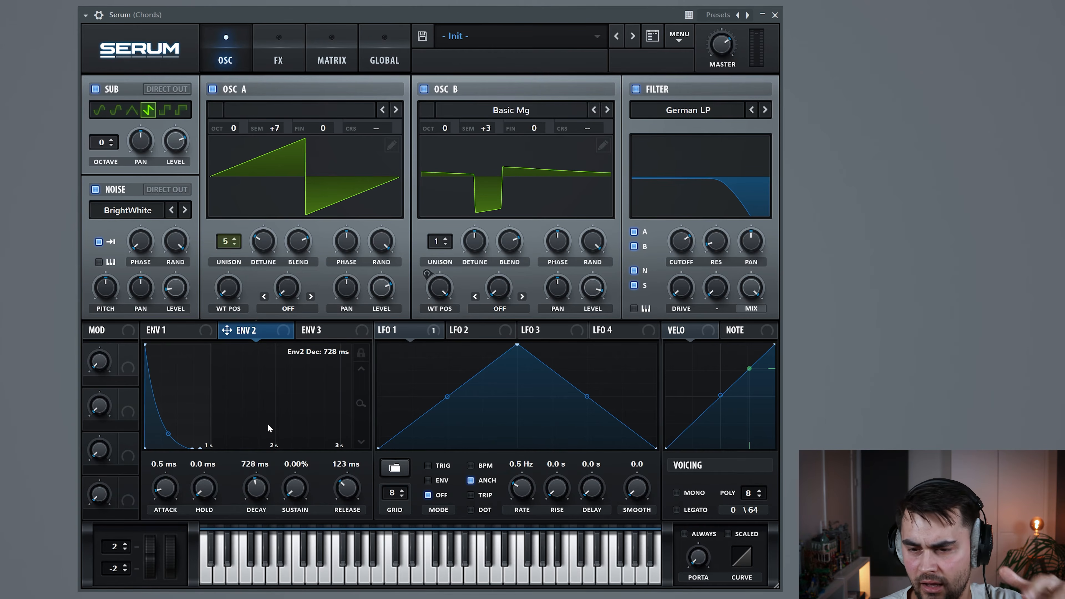
Route envelope 2 to the noise level, open the filter cutoff, and fine-tune the depth by ear
{"action": "left_click_drag", "start_coordinate": [236, 336], "coordinate": [174, 295]}
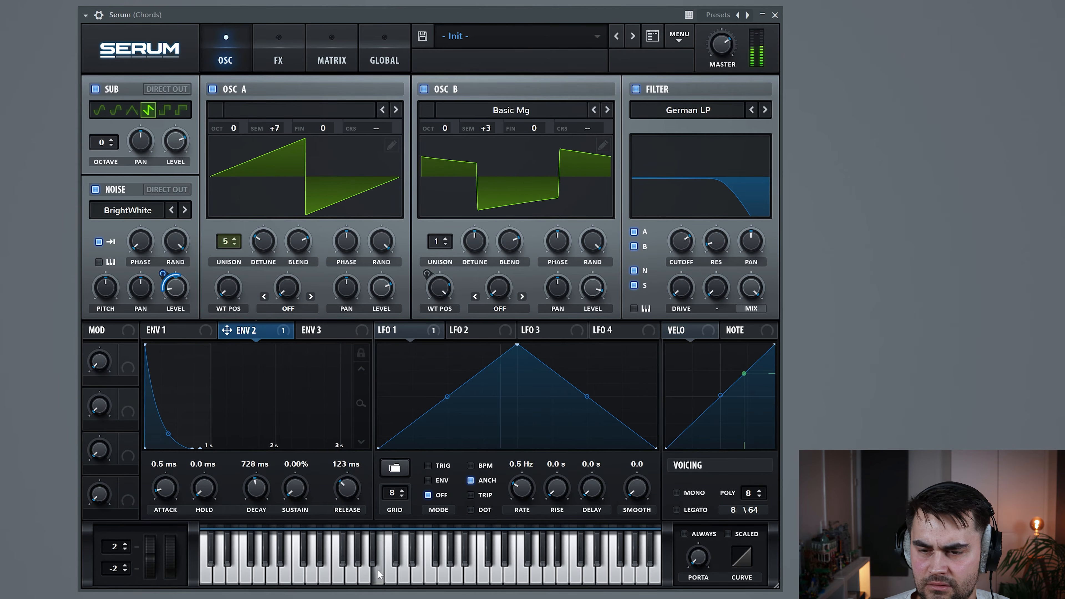
{"action": "left_click_drag", "start_coordinate": [162, 270], "coordinate": [164, 258]}
{"action": "left_click", "coordinate": [400, 573]}
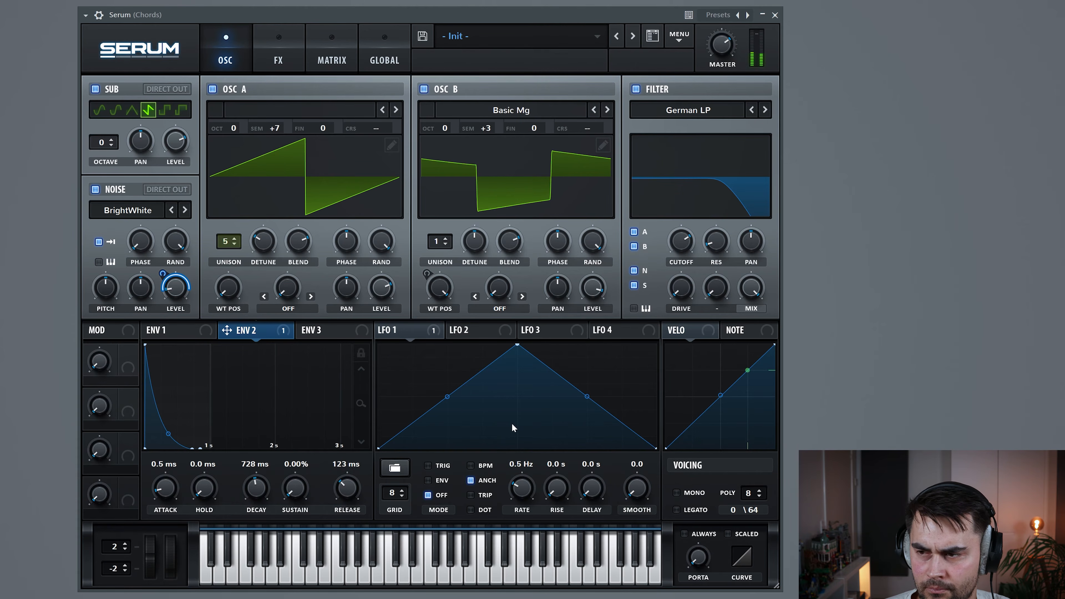
{"action": "left_click_drag", "start_coordinate": [686, 237], "coordinate": [685, 222]}
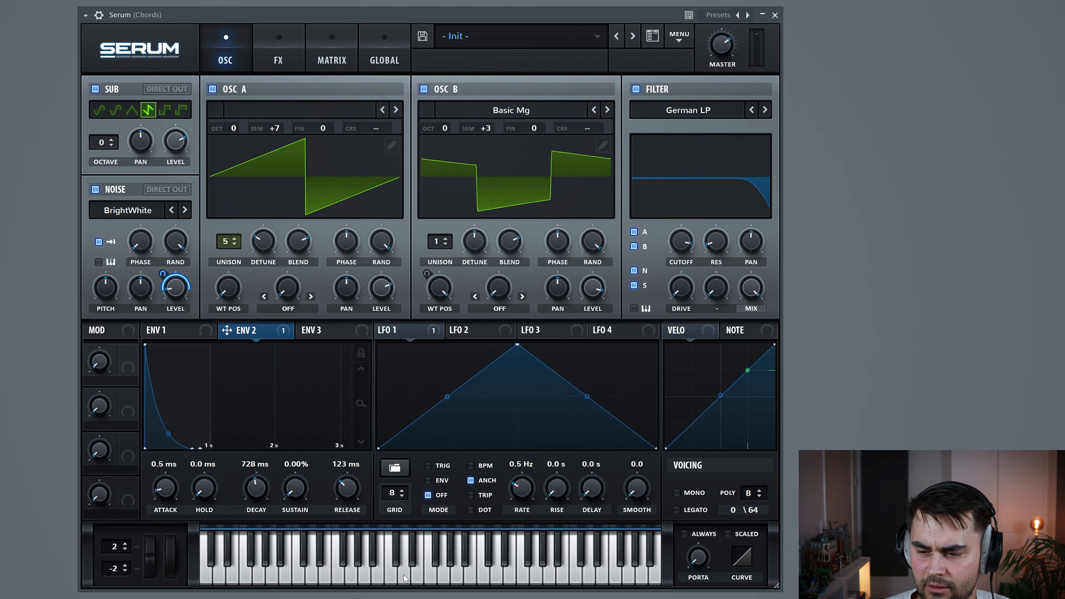
{"action": "left_click", "coordinate": [401, 580]}
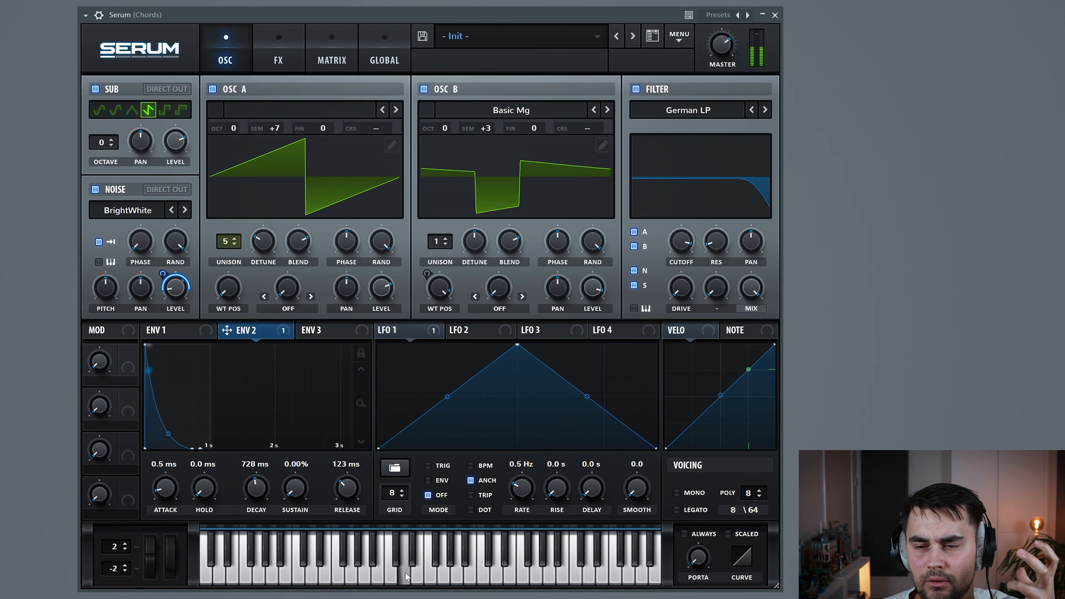
{"action": "left_click", "coordinate": [386, 576]}
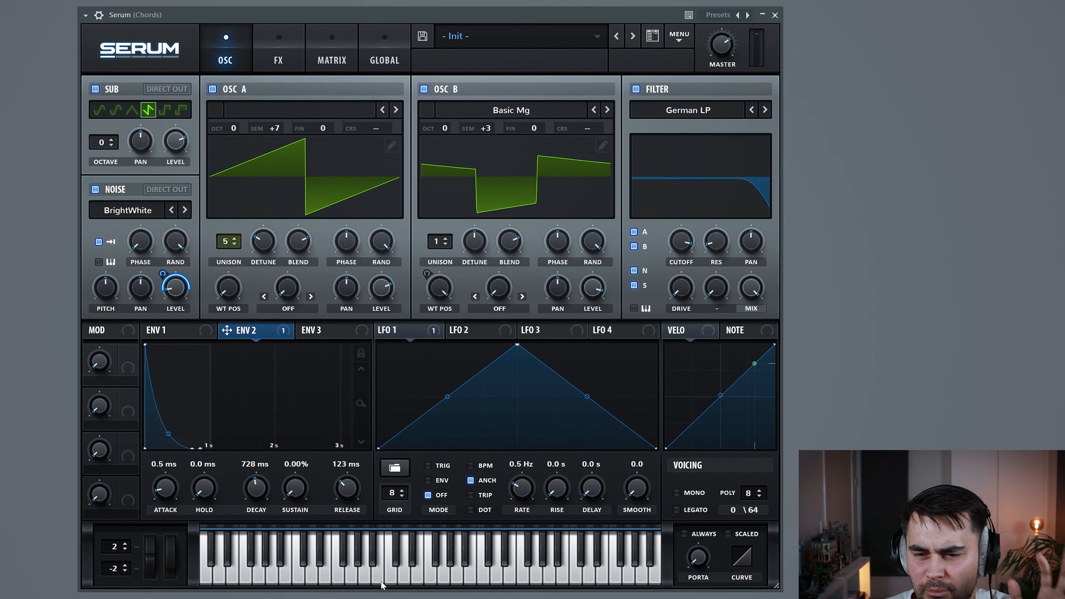
{"action": "left_click_drag", "start_coordinate": [162, 269], "coordinate": [166, 287]}
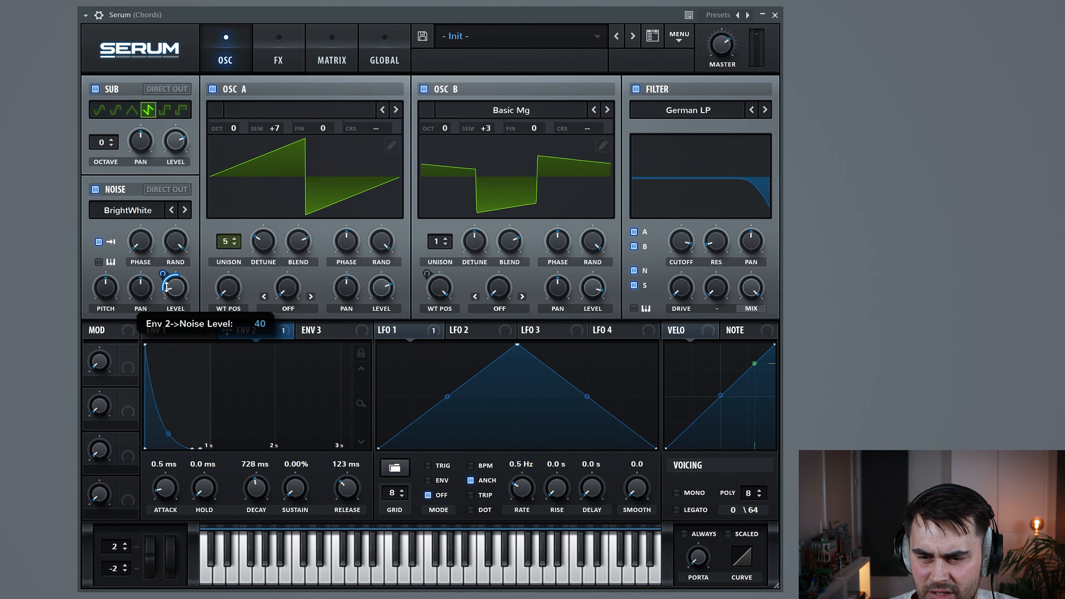
Audition the patch, then route envelope 2 to the filter cutoff
{"action": "left_click", "coordinate": [394, 572]}
{"action": "left_click", "coordinate": [410, 572]}
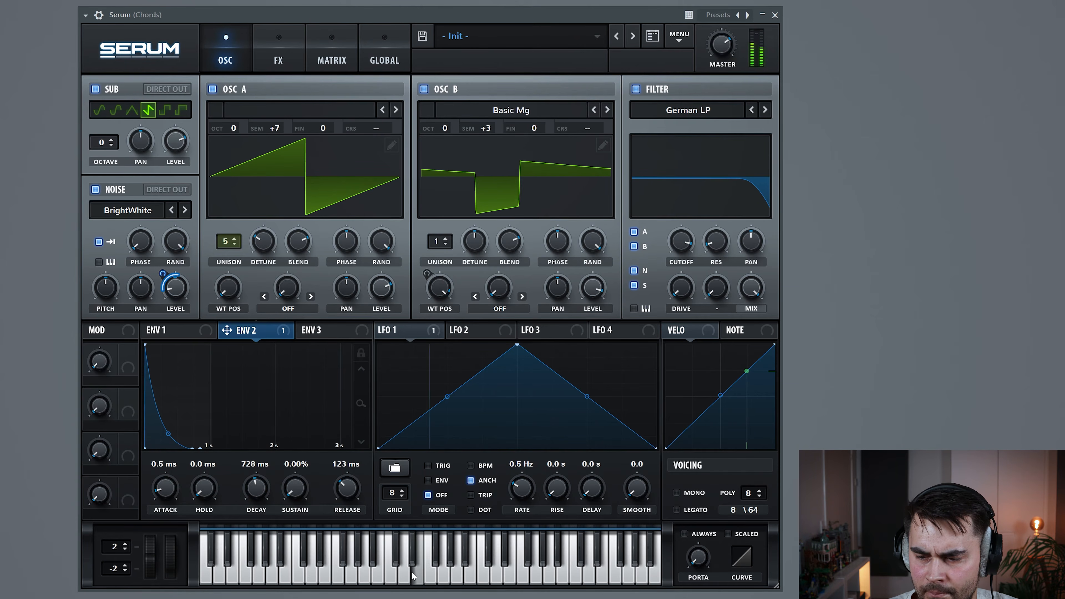
{"action": "left_click", "coordinate": [359, 578]}
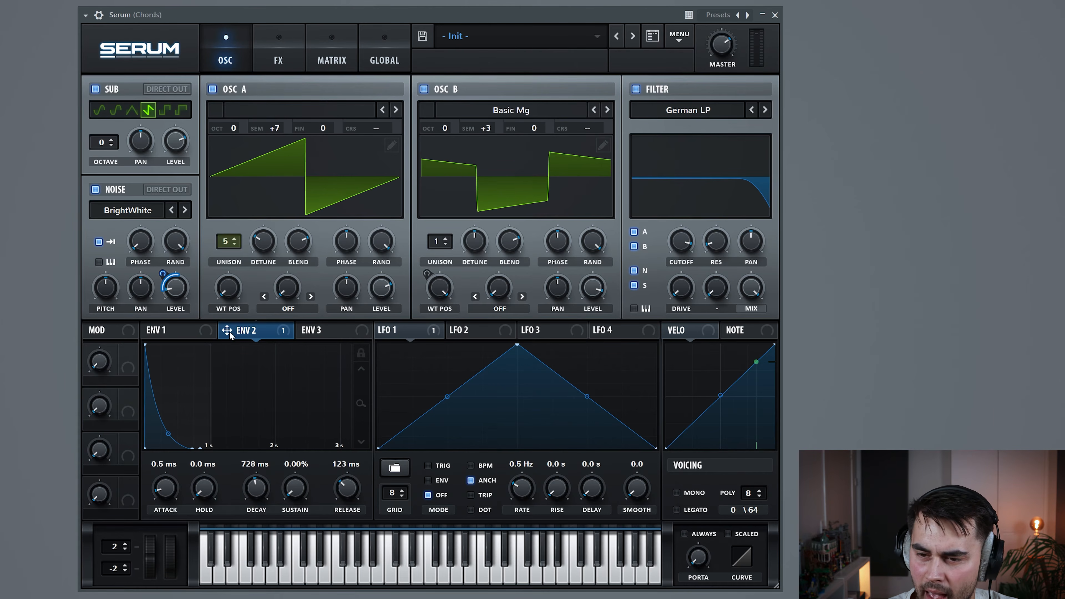
{"action": "left_click_drag", "start_coordinate": [440, 365], "coordinate": [671, 219]}
Raise filter resonance to 24% and filter drive to 22%
{"action": "left_click_drag", "start_coordinate": [721, 246], "coordinate": [722, 211]}
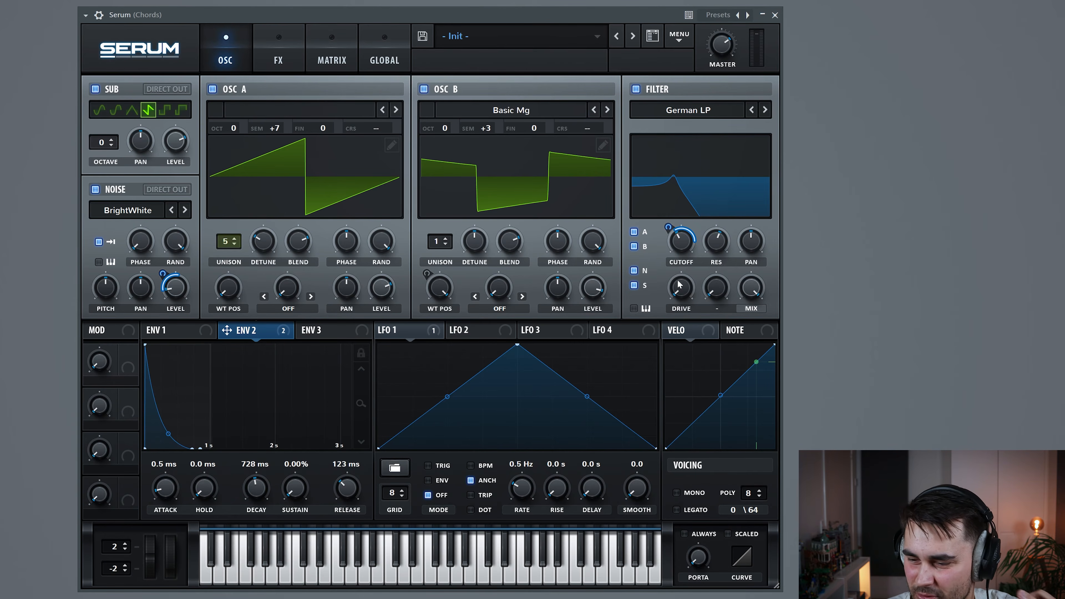
{"action": "left_click", "coordinate": [357, 571]}
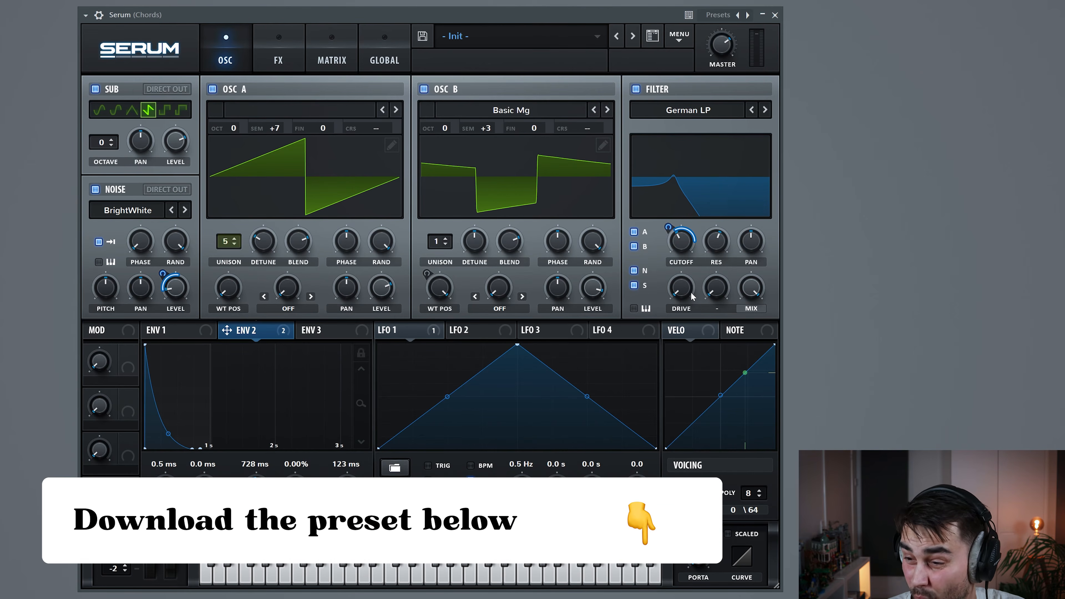
{"action": "left_click_drag", "start_coordinate": [685, 291], "coordinate": [679, 262]}
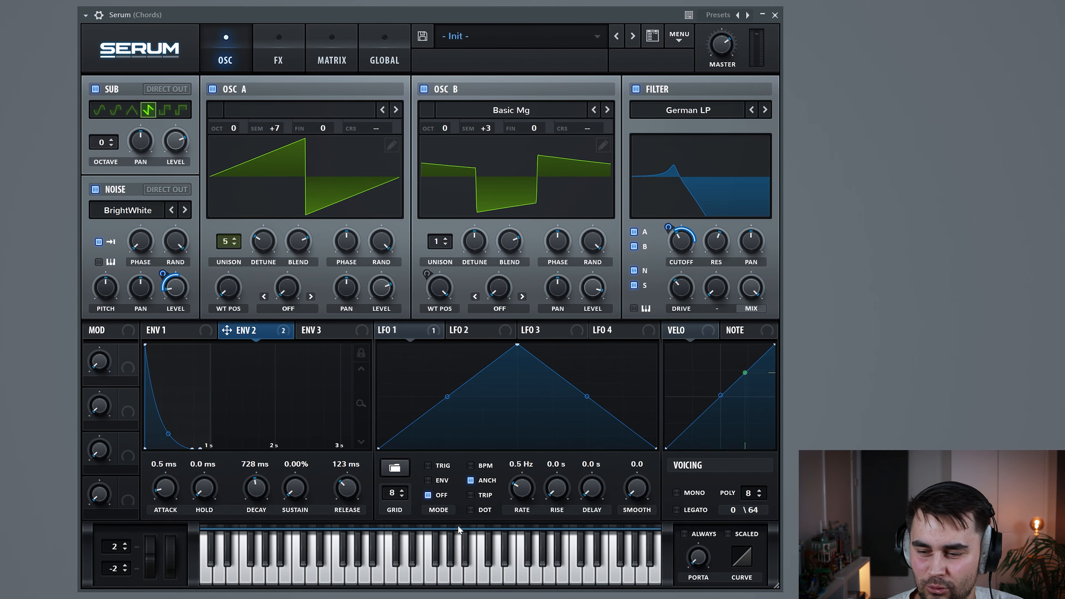
Audition the filtered patch across several notes, then bring up envelope 1's settings
{"action": "left_click", "coordinate": [377, 570]}
{"action": "left_click", "coordinate": [377, 570]}
{"action": "left_click", "coordinate": [347, 571]}
{"action": "left_click", "coordinate": [347, 570]}
{"action": "left_click", "coordinate": [347, 571]}
{"action": "left_click", "coordinate": [388, 568]}
{"action": "left_click", "coordinate": [388, 568]}
{"action": "left_click", "coordinate": [341, 568]}
{"action": "left_click", "coordinate": [341, 567]}
{"action": "left_click", "coordinate": [341, 567]}
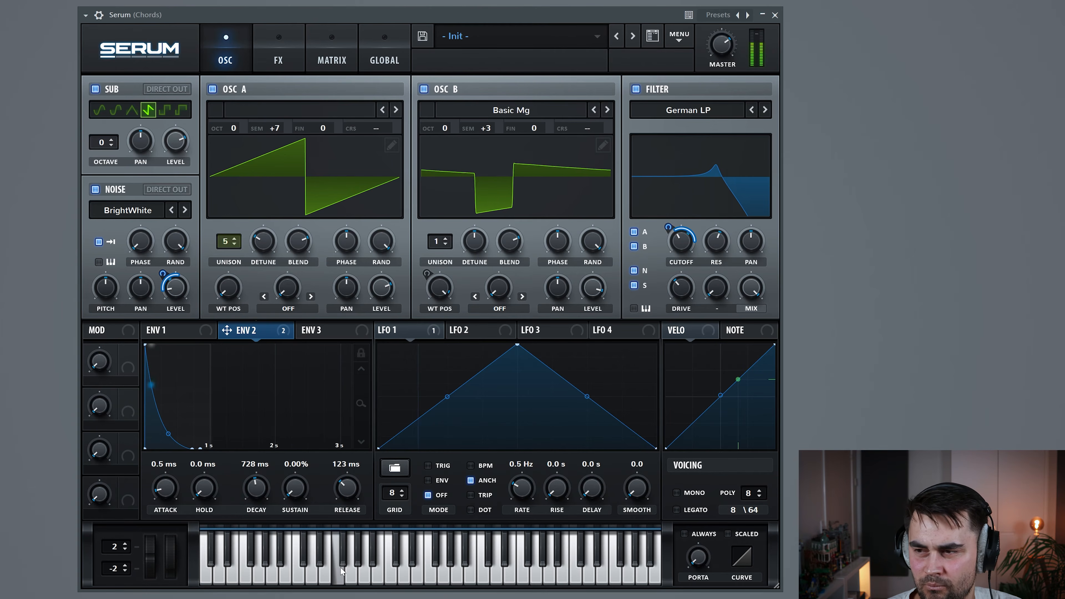
{"action": "left_click", "coordinate": [327, 580]}
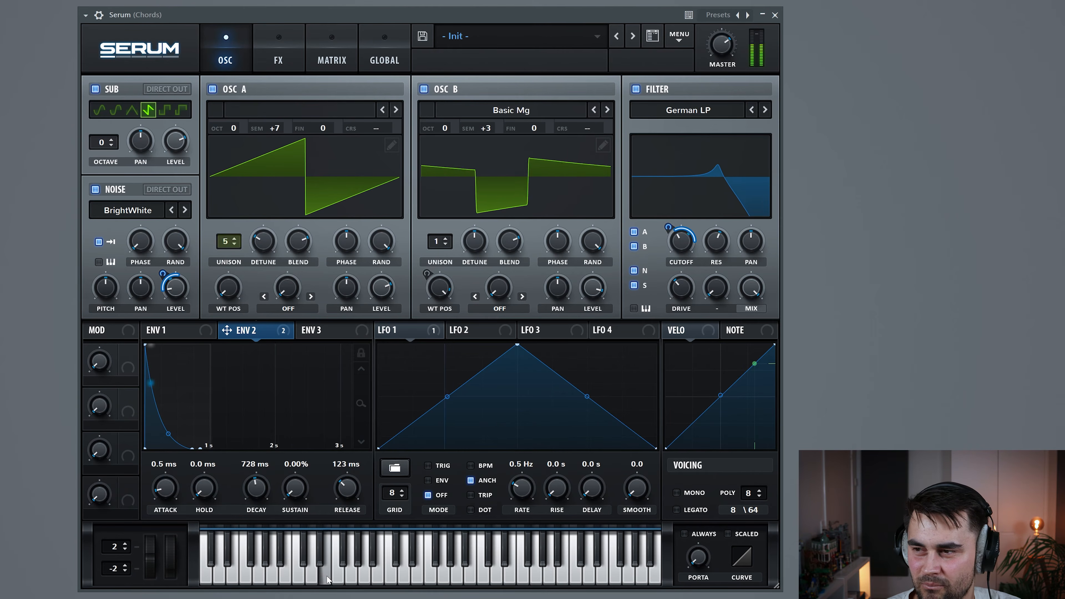
{"action": "left_click", "coordinate": [309, 573]}
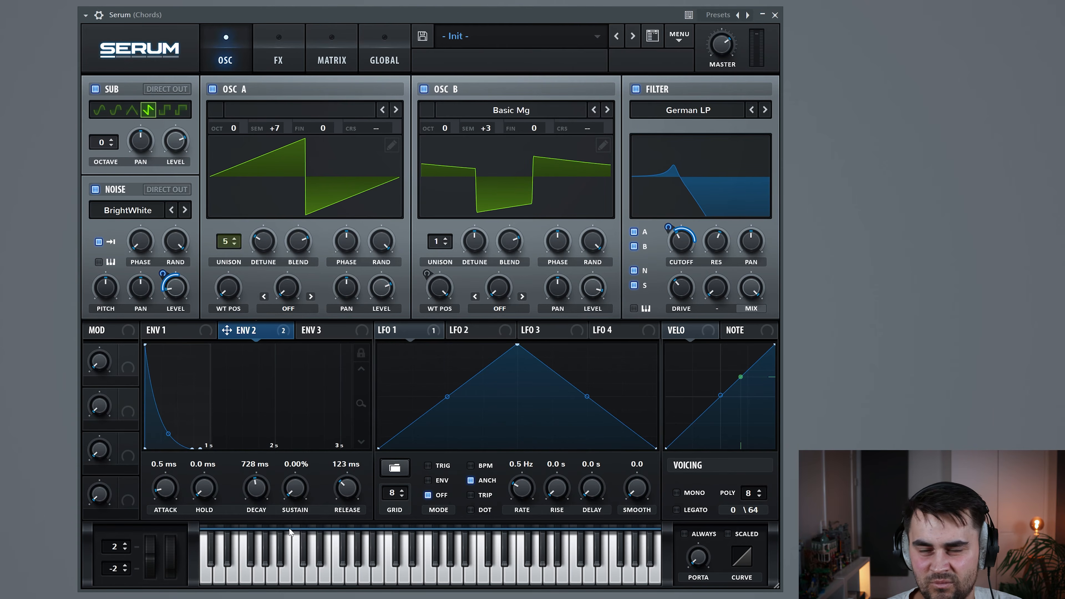
{"action": "left_click", "coordinate": [175, 331]}
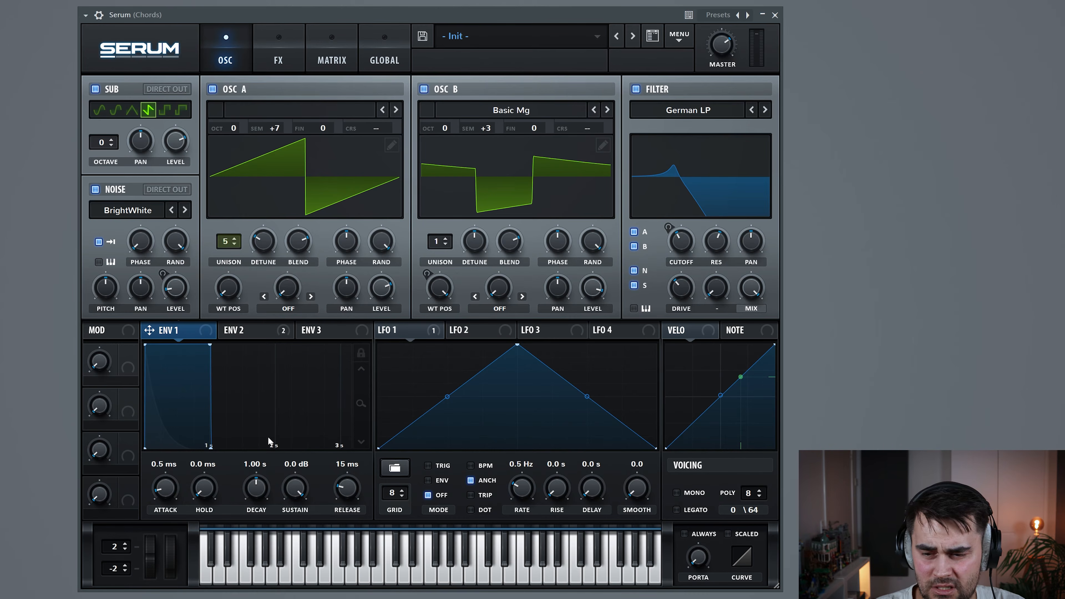
Set ENV 1 to 1.19 s decay, -6.2 dB sustain, 402 ms release; fine-tune Osc A -15, Osc B +15 cents
{"action": "left_click_drag", "start_coordinate": [297, 495], "coordinate": [309, 522]}
{"action": "left_click_drag", "start_coordinate": [362, 500], "coordinate": [358, 481]}
{"action": "left_click_drag", "start_coordinate": [261, 493], "coordinate": [260, 492]}
{"action": "left_click_drag", "start_coordinate": [354, 495], "coordinate": [352, 487]}
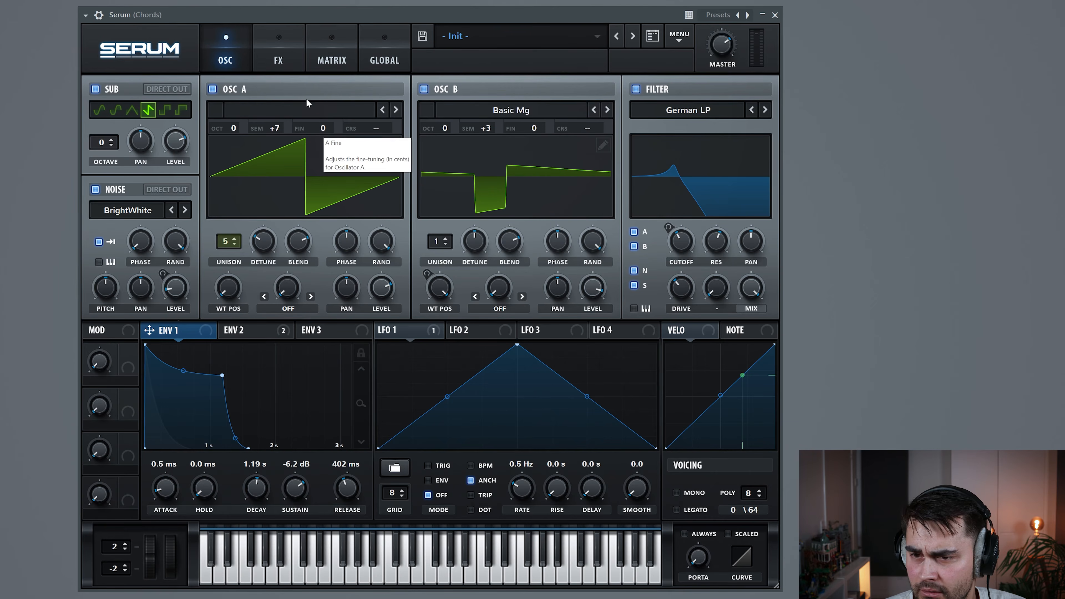
{"action": "left_click_drag", "start_coordinate": [323, 131], "coordinate": [325, 149]}
{"action": "left_click_drag", "start_coordinate": [535, 131], "coordinate": [539, 116]}
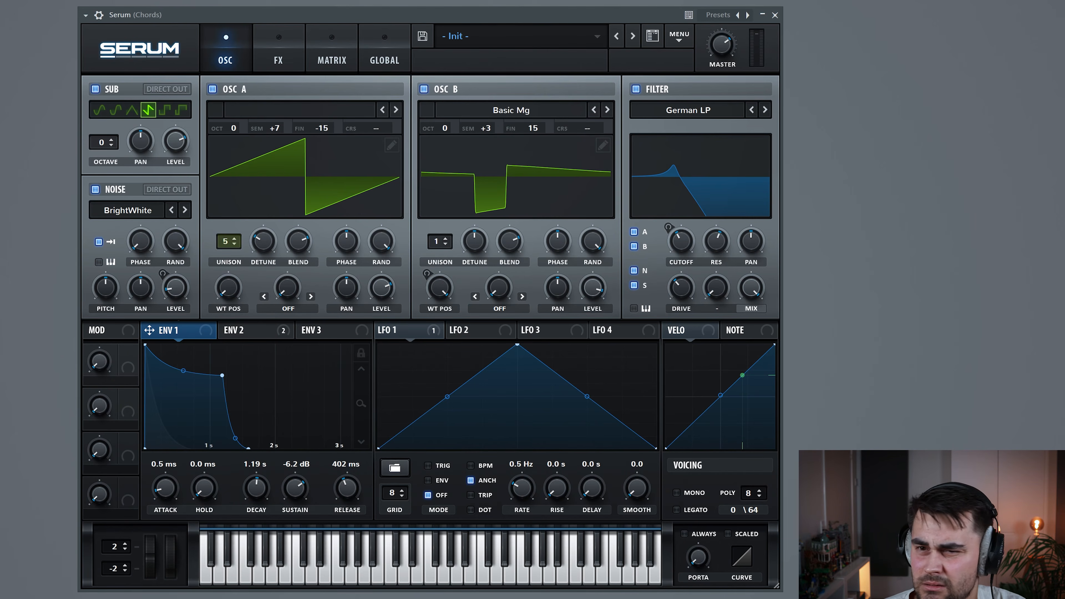
While the patch plays, set OSC A fine tuning to -40 cents and OSC B to +57
{"action": "key", "text": "space"}
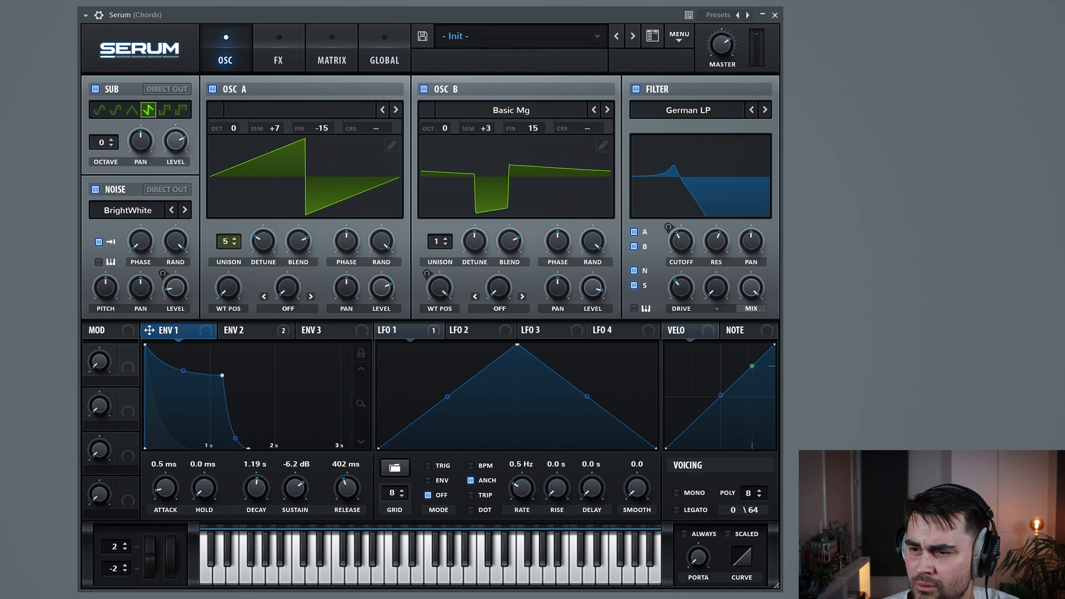
{"action": "left_click_drag", "start_coordinate": [327, 127], "coordinate": [340, 164]}
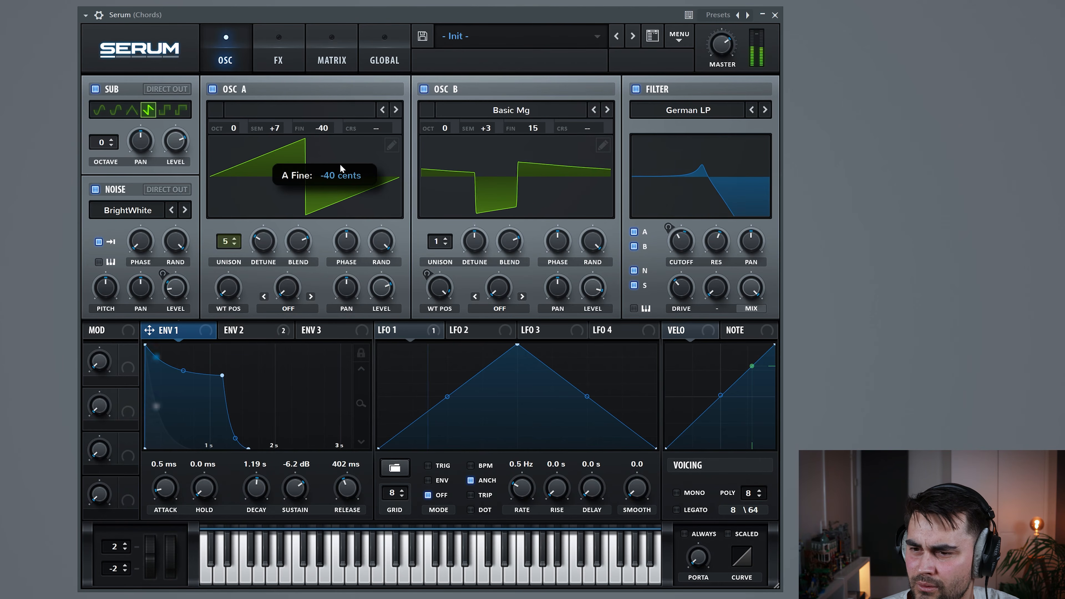
{"action": "left_click_drag", "start_coordinate": [534, 131], "coordinate": [540, 95]}
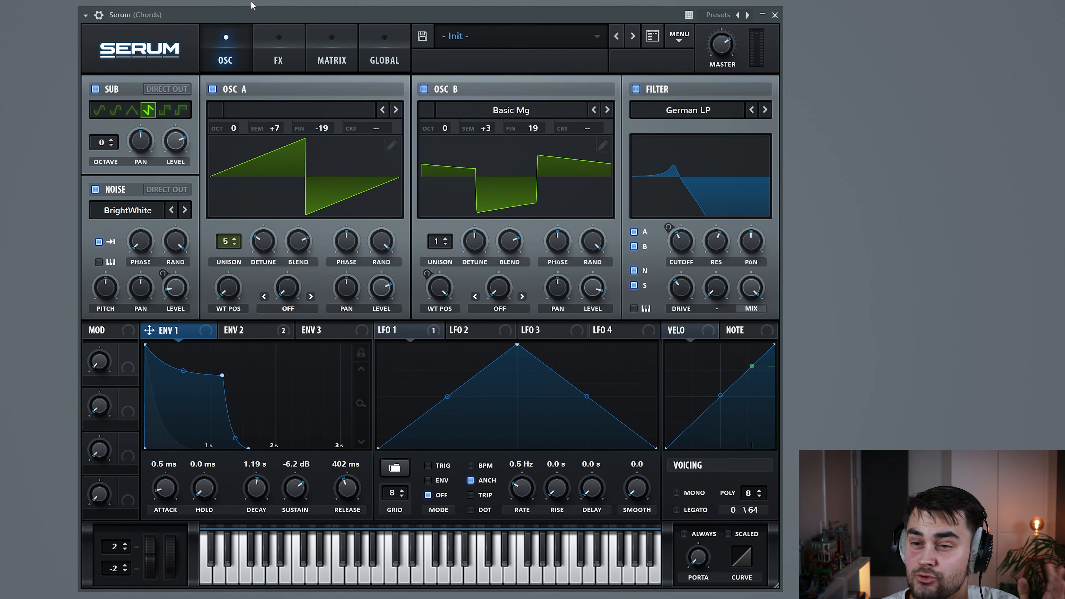
Enable the chorus, move it second in the FX order, and lower its mix
{"action": "left_click", "coordinate": [274, 47]}
{"action": "left_click", "coordinate": [101, 185]}
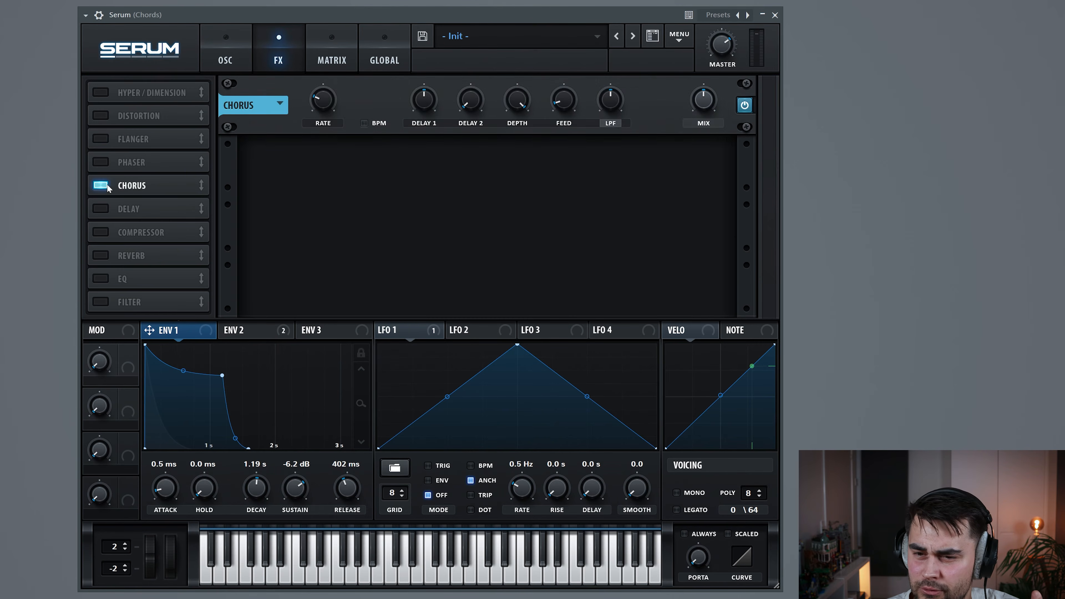
{"action": "left_click_drag", "start_coordinate": [153, 188], "coordinate": [161, 116]}
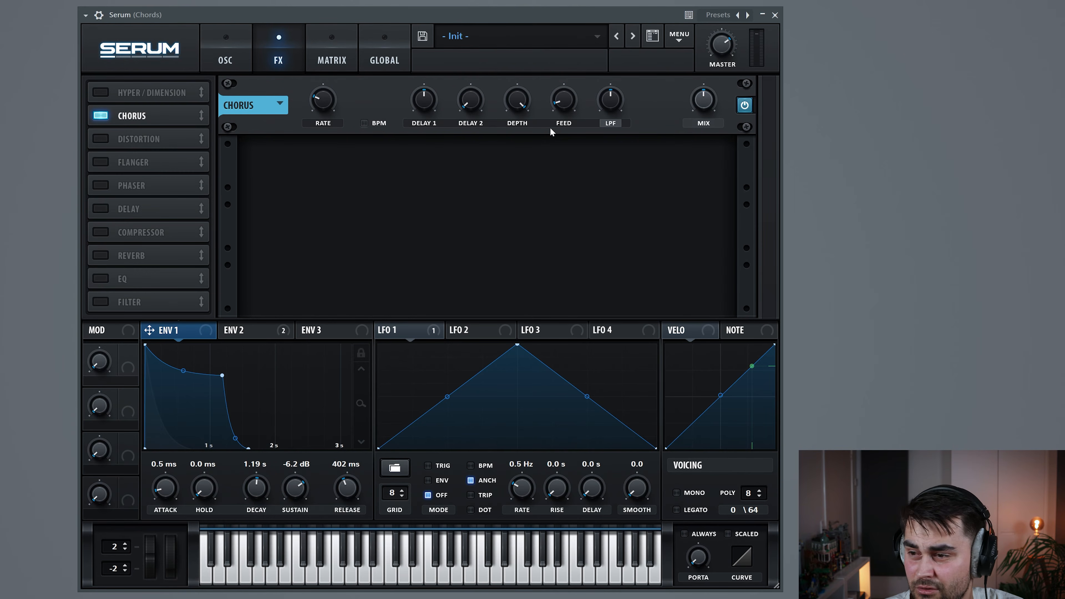
{"action": "left_click_drag", "start_coordinate": [711, 97], "coordinate": [705, 115]}
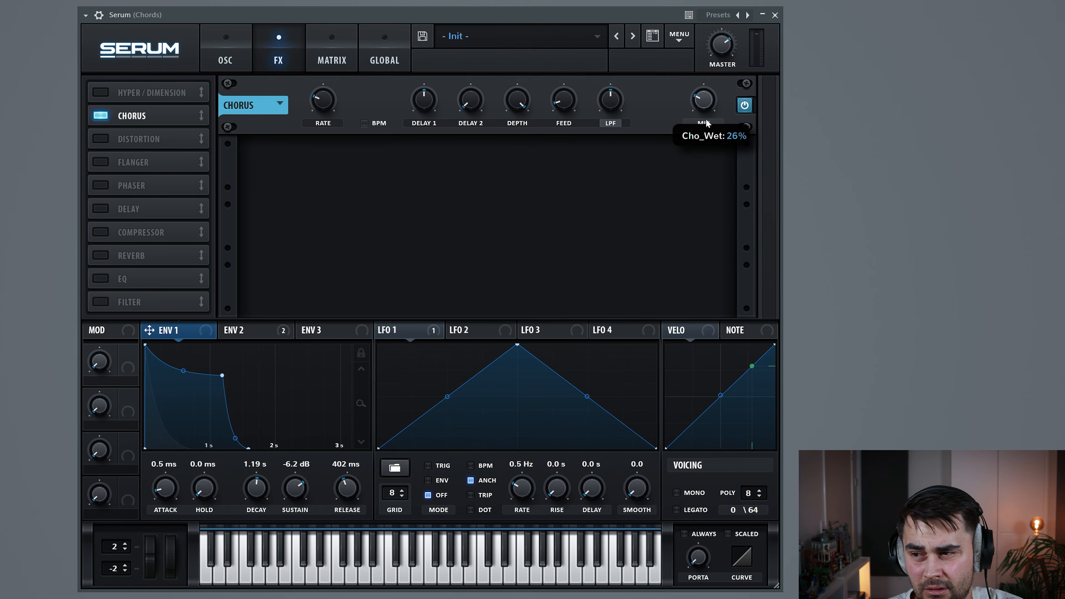
Add Tape Sat. distortion at 57% mix and 15% drive, then enable a 1/8 delay
{"action": "left_click", "coordinate": [107, 138]}
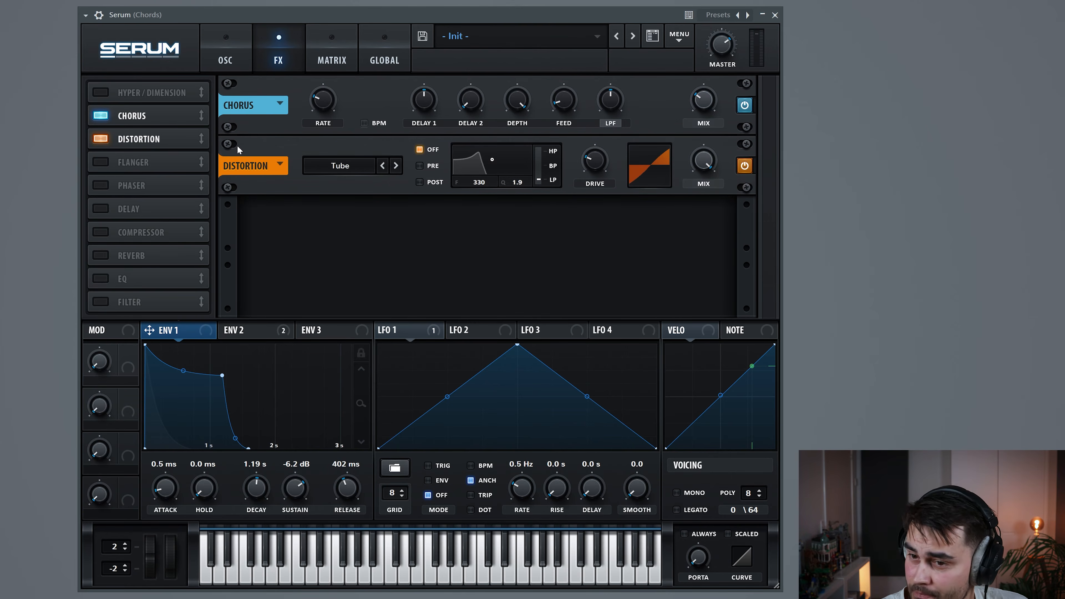
{"action": "left_click", "coordinate": [331, 158]}
{"action": "left_click", "coordinate": [336, 322]}
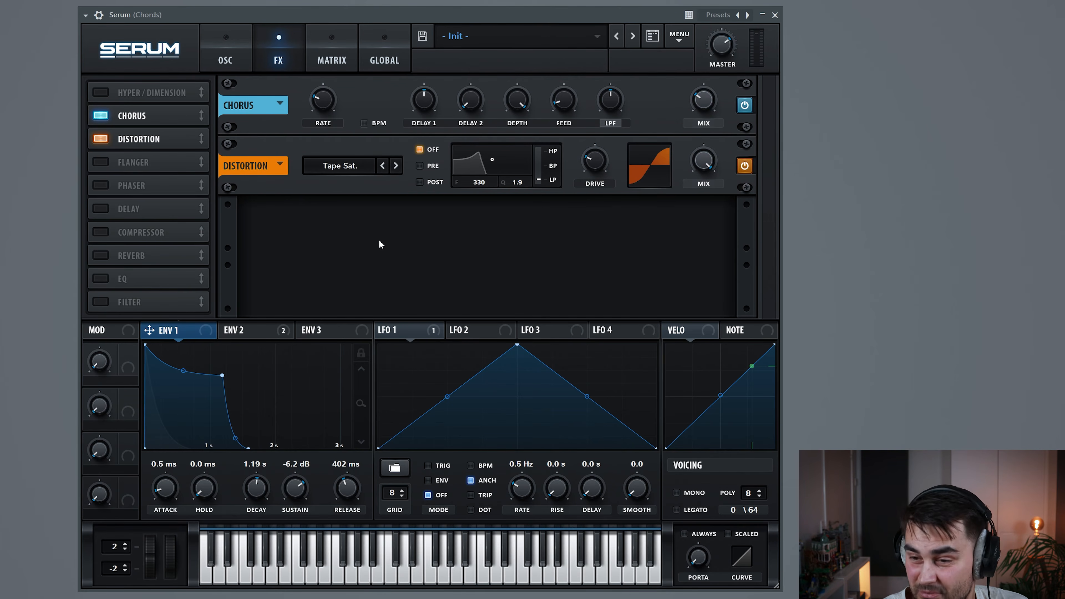
{"action": "left_click_drag", "start_coordinate": [703, 160], "coordinate": [731, 210]}
{"action": "left_click_drag", "start_coordinate": [600, 169], "coordinate": [599, 171]}
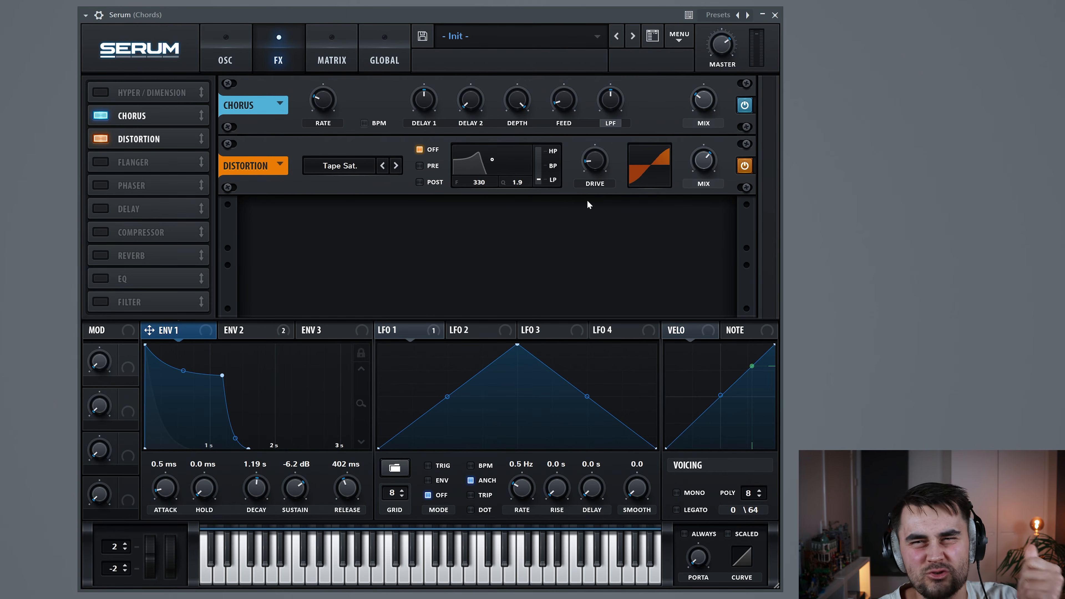
{"action": "left_click", "coordinate": [147, 214]}
{"action": "left_click_drag", "start_coordinate": [428, 229], "coordinate": [470, 253]}
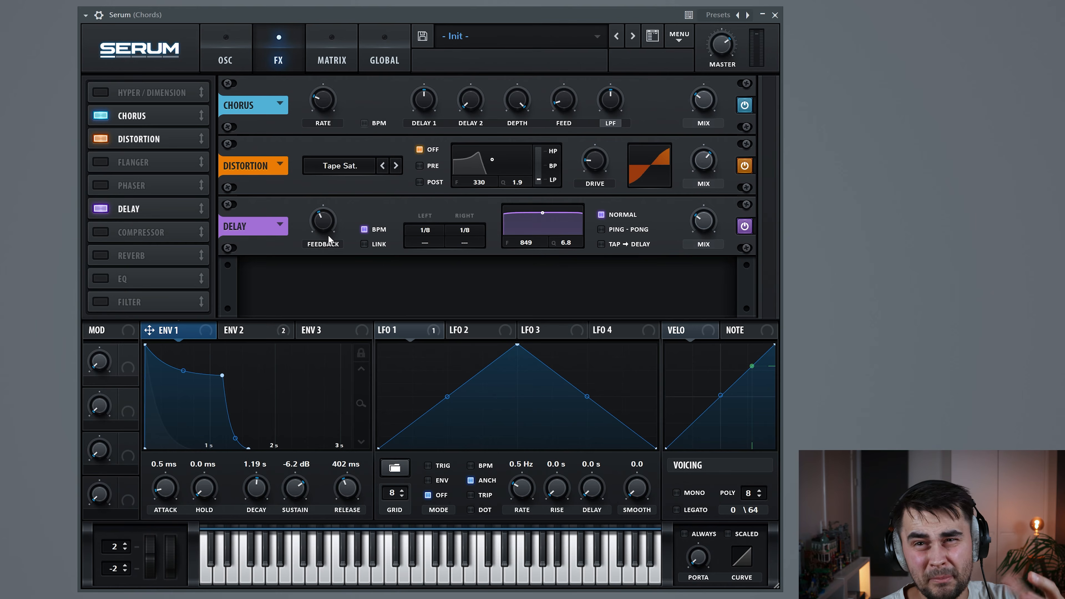
Make the delay ping-pong with slightly less feedback and its filter at 876 Hz, Q 2.9
{"action": "left_click_drag", "start_coordinate": [326, 226], "coordinate": [326, 229]}
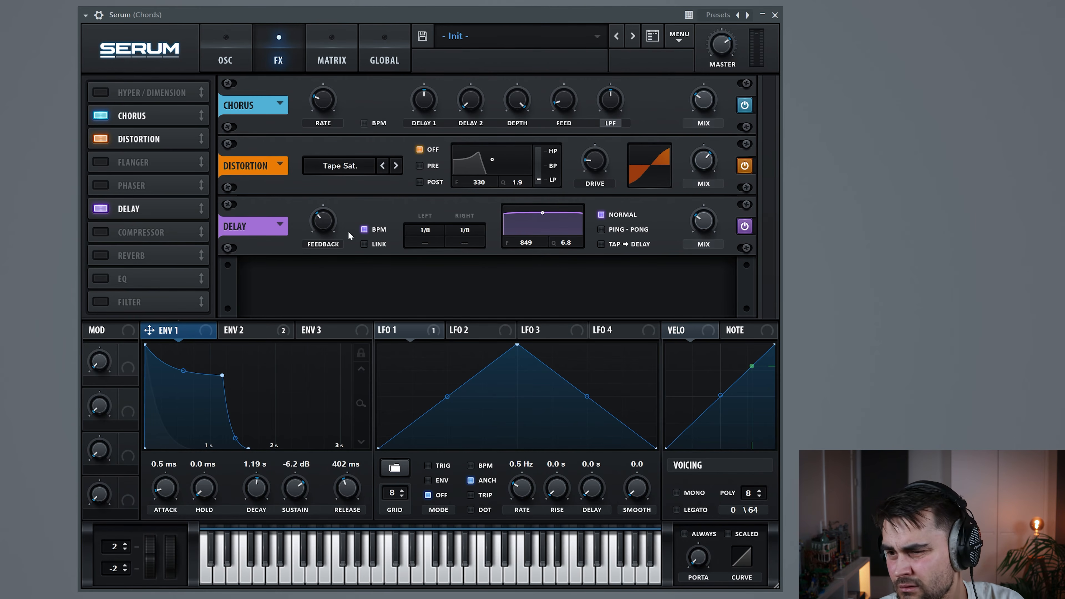
{"action": "left_click", "coordinate": [607, 231]}
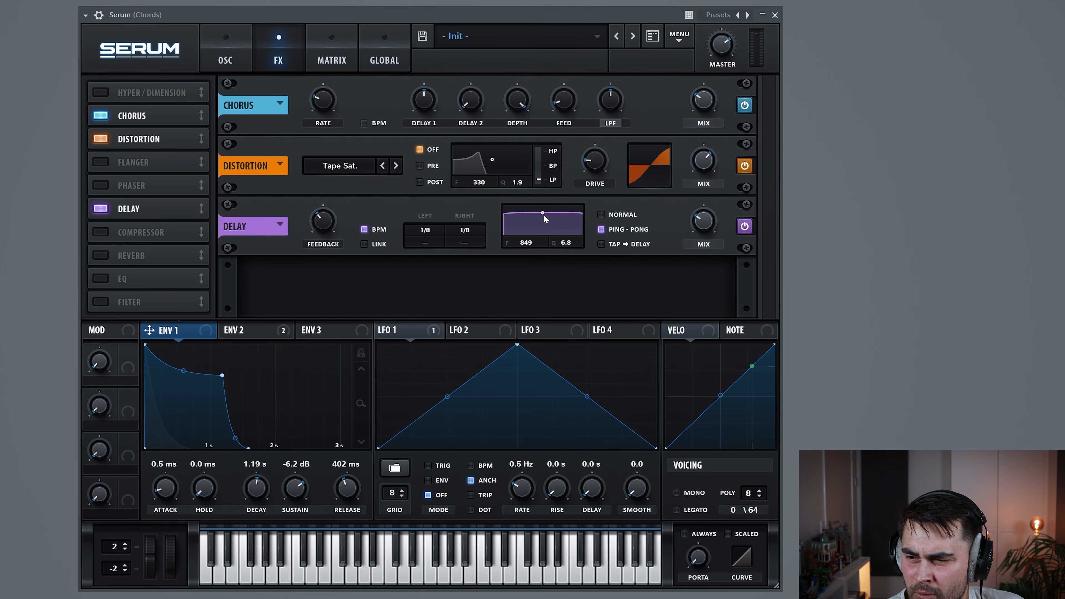
{"action": "left_click_drag", "start_coordinate": [543, 219], "coordinate": [543, 224]}
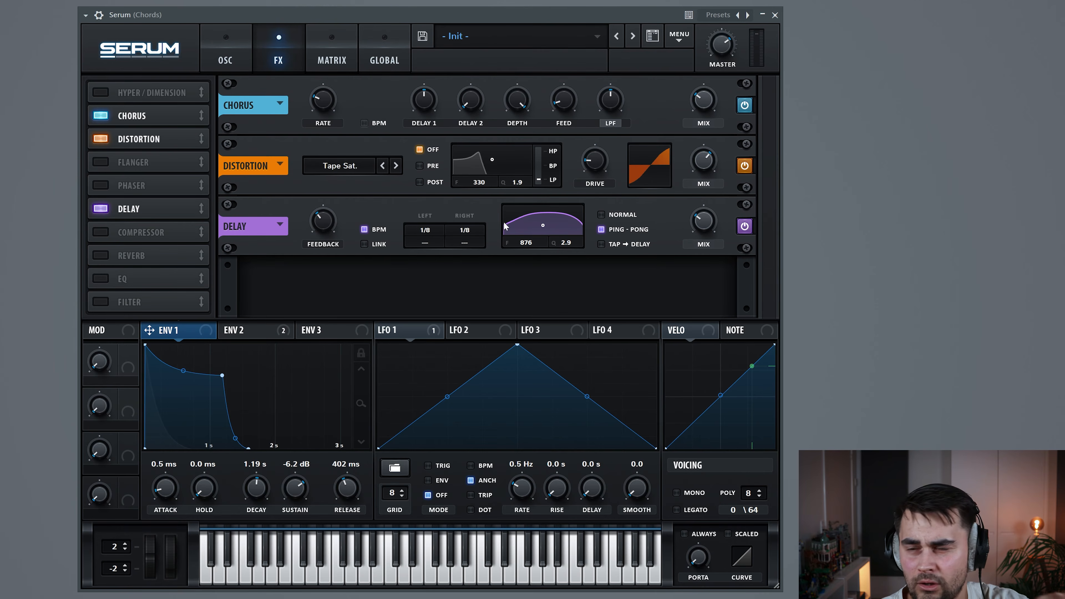
Enable the hall reverb ahead of the compressor with larger size, 34% low cut and 16% mix
{"action": "left_click_drag", "start_coordinate": [101, 256], "coordinate": [104, 235]}
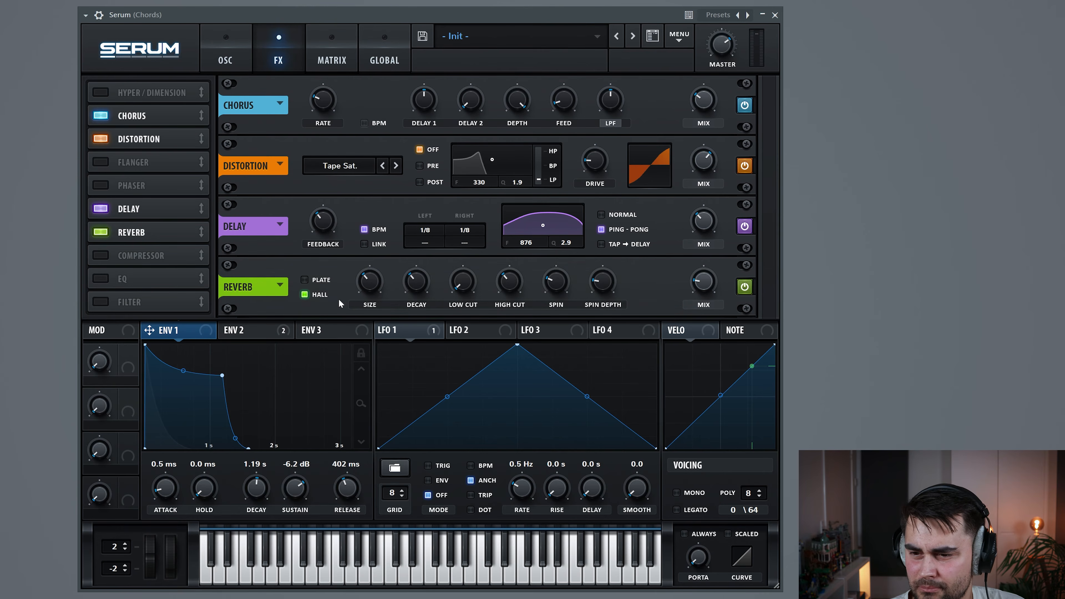
{"action": "left_click_drag", "start_coordinate": [369, 283], "coordinate": [369, 268]}
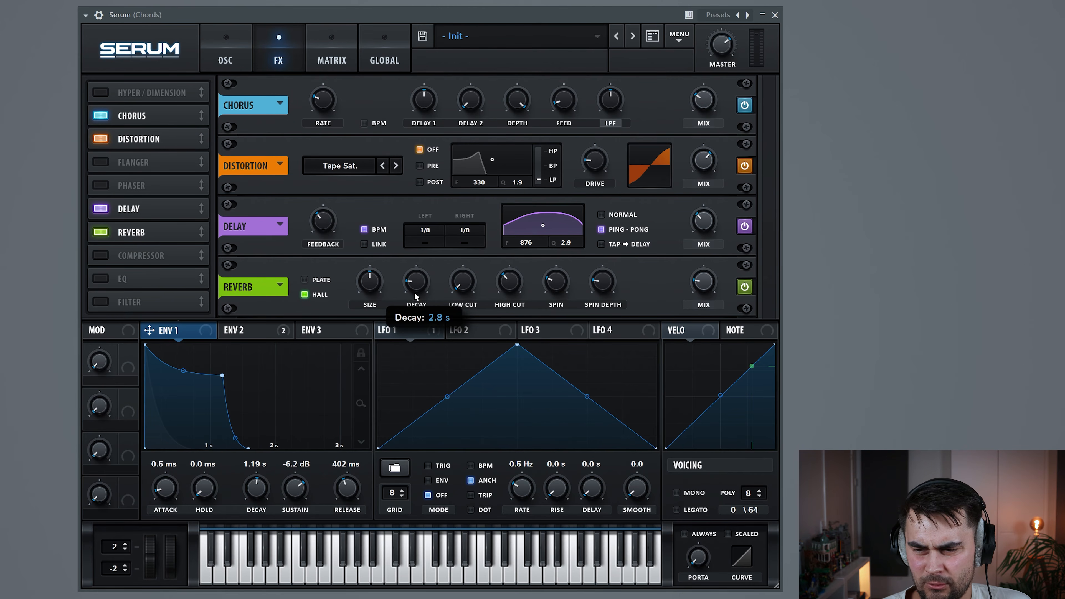
{"action": "left_click_drag", "start_coordinate": [462, 284], "coordinate": [462, 259]}
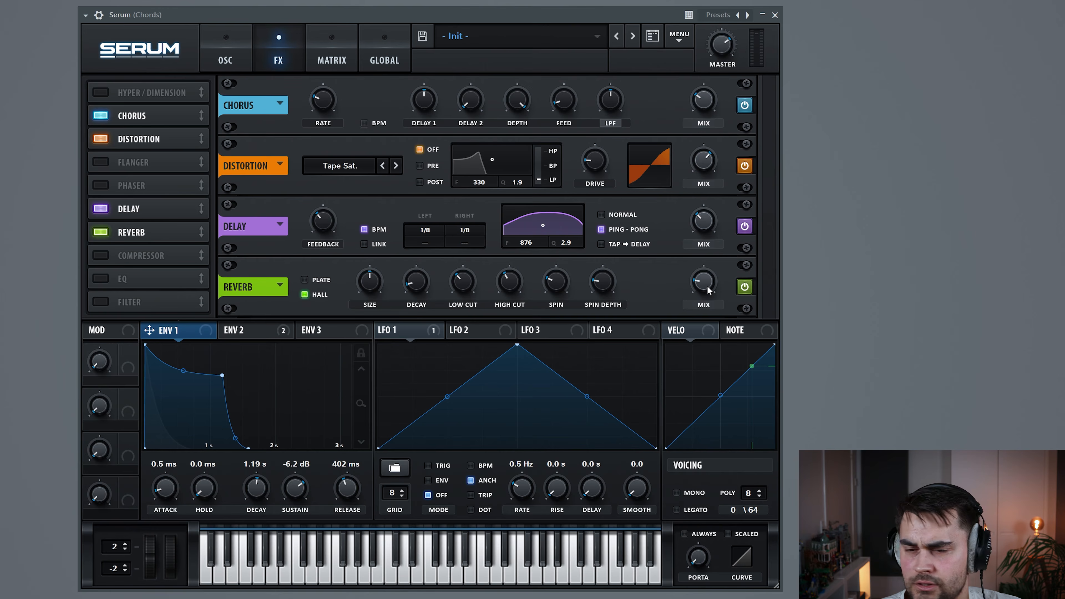
{"action": "mouse_move", "coordinate": [707, 288]}
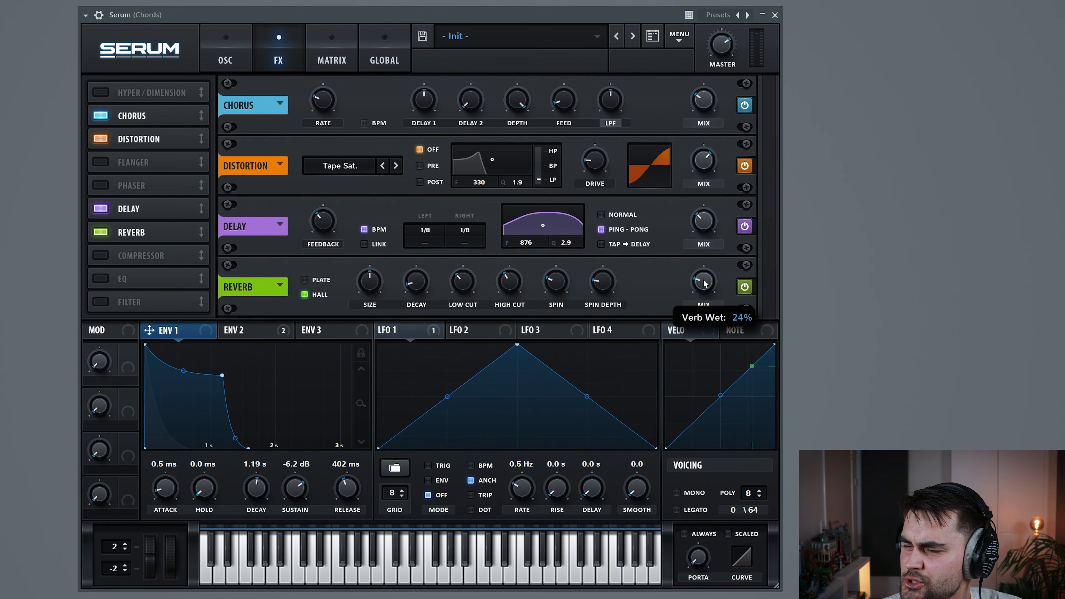
{"action": "left_click_drag", "start_coordinate": [703, 283], "coordinate": [703, 285]}
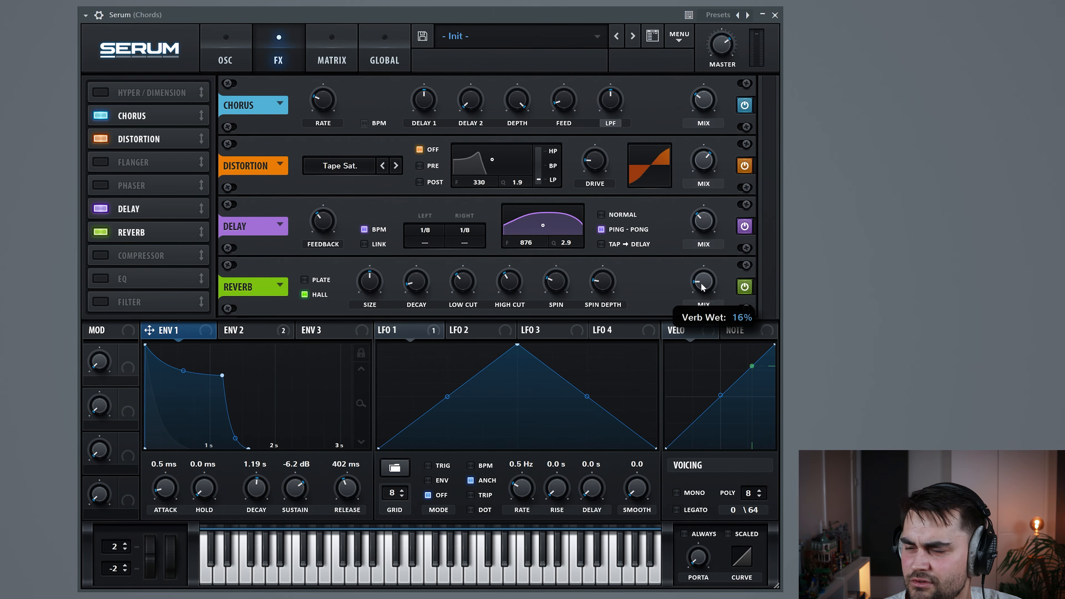
Enable the compressor and raise its gain to 3.1 dB while auditioning the patch
{"action": "left_click", "coordinate": [96, 255]}
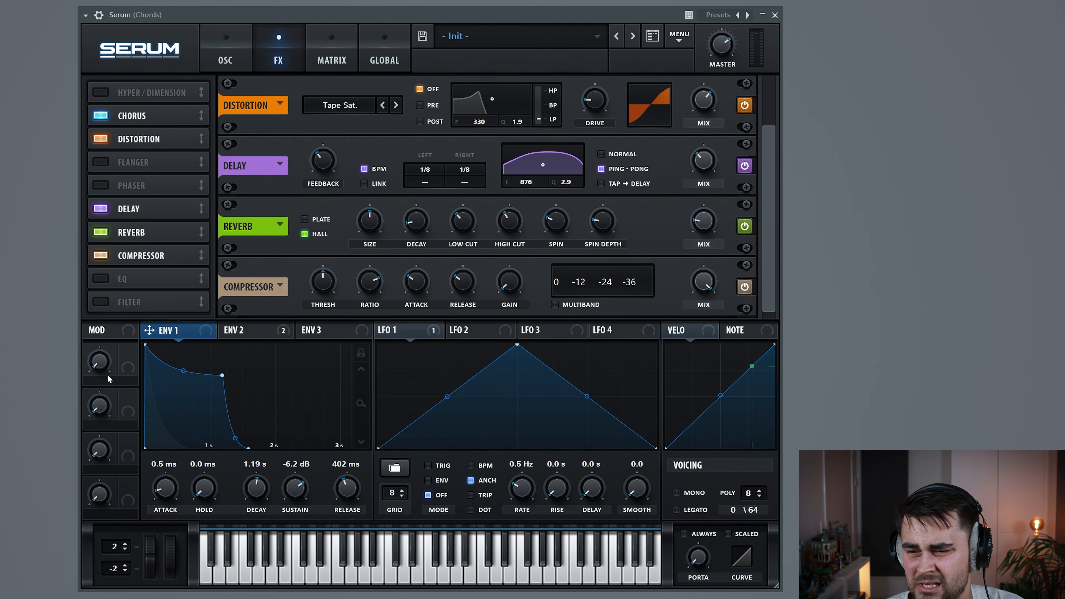
{"action": "left_click_drag", "start_coordinate": [516, 293], "coordinate": [516, 288]}
{"action": "key", "text": "space"}
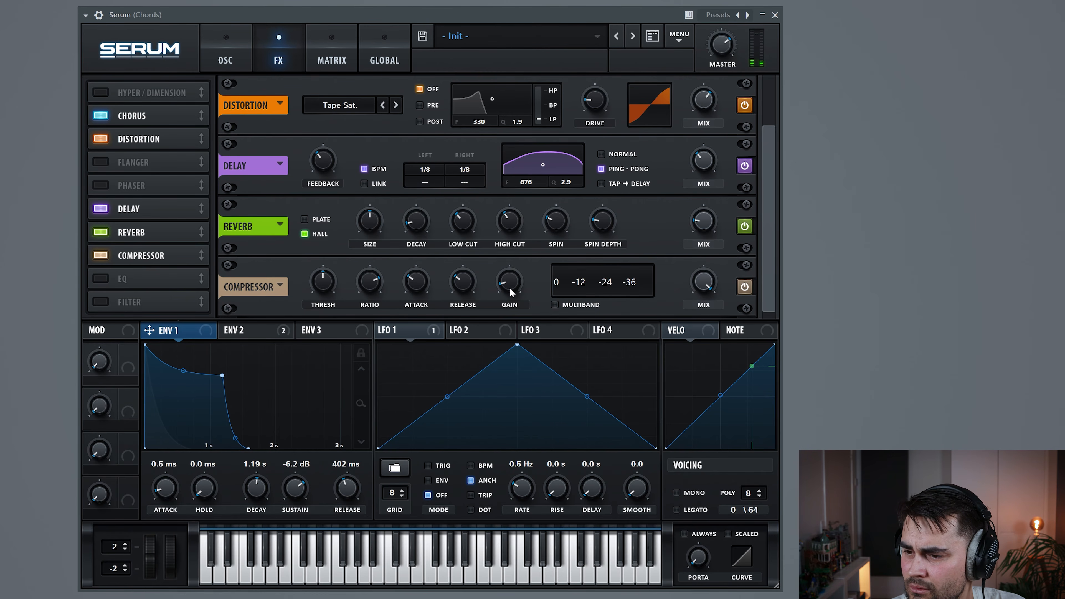
{"action": "left_click_drag", "start_coordinate": [513, 286], "coordinate": [513, 284]}
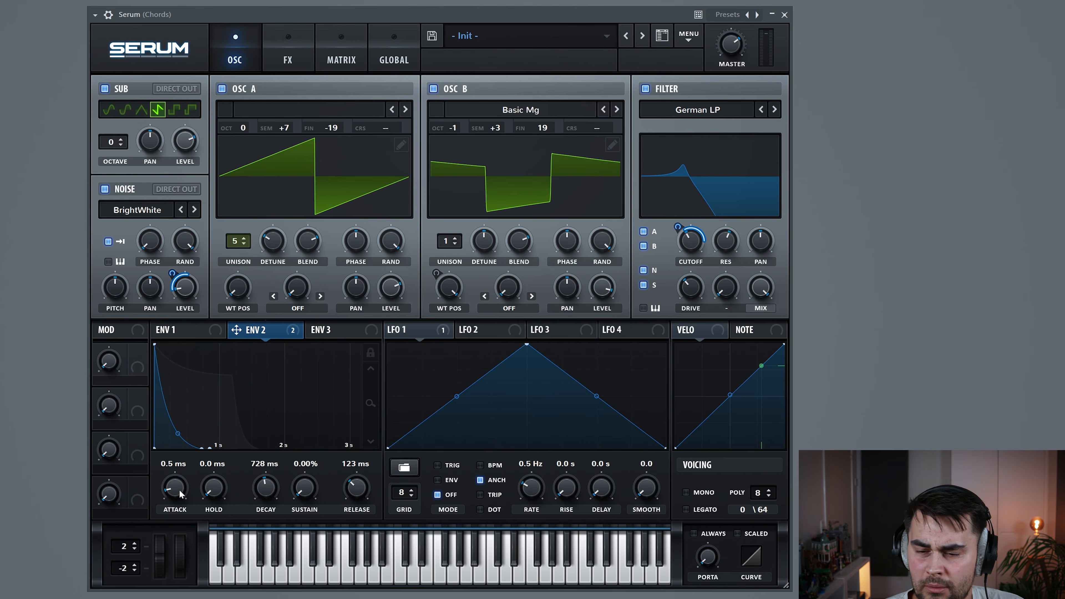
Try longer ENV2 attack times up to 124 ms, then return the attack to 0.5 ms
{"action": "left_click_drag", "start_coordinate": [176, 493], "coordinate": [179, 479]}
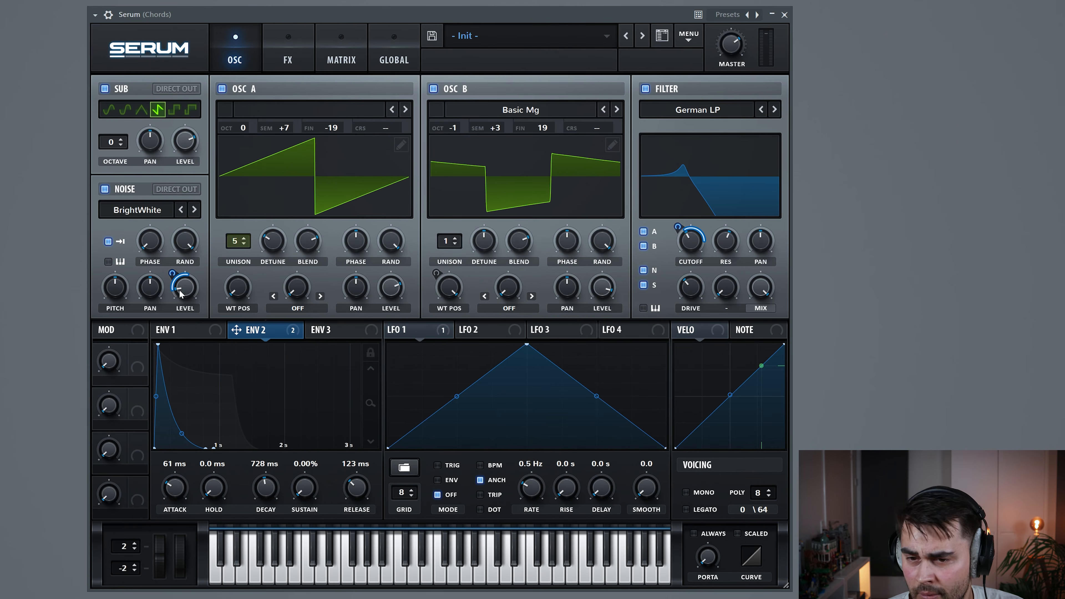
{"action": "left_click_drag", "start_coordinate": [178, 487], "coordinate": [179, 483]}
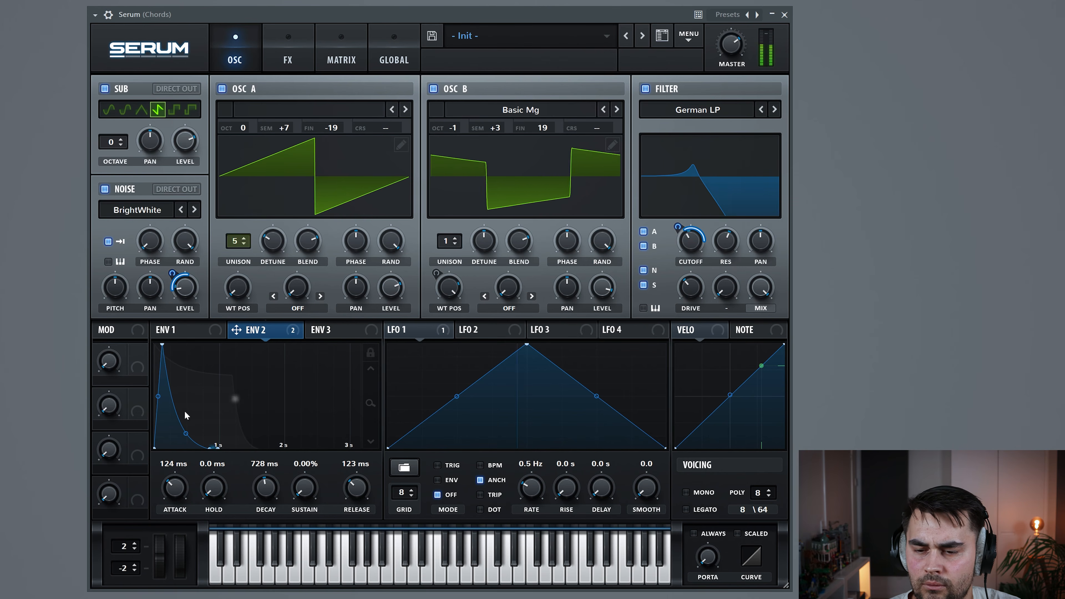
{"action": "left_click_drag", "start_coordinate": [181, 495], "coordinate": [181, 499]}
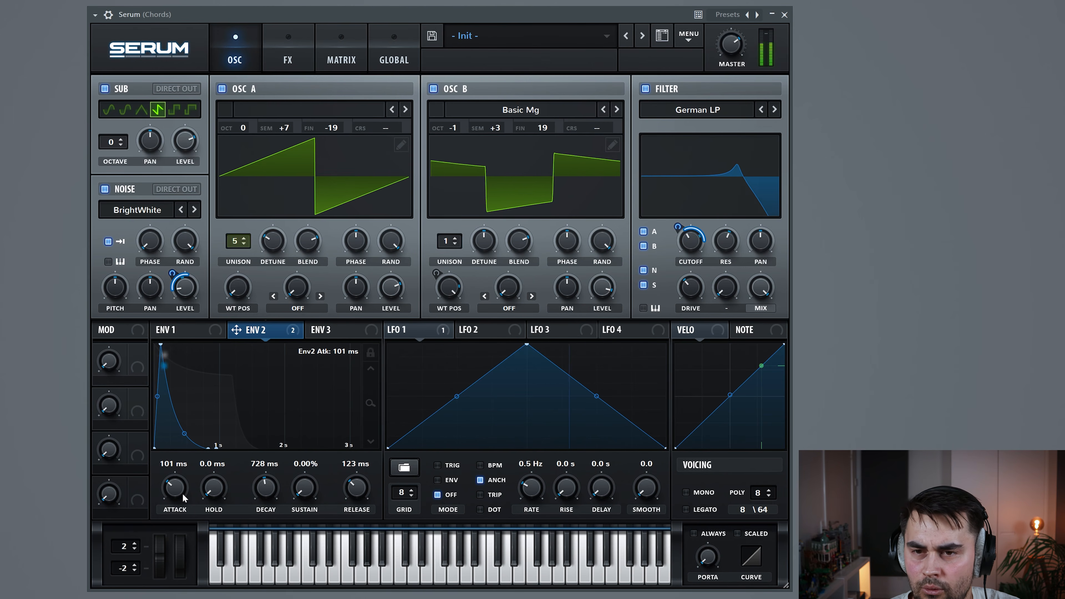
{"action": "left_click_drag", "start_coordinate": [178, 494], "coordinate": [178, 496]}
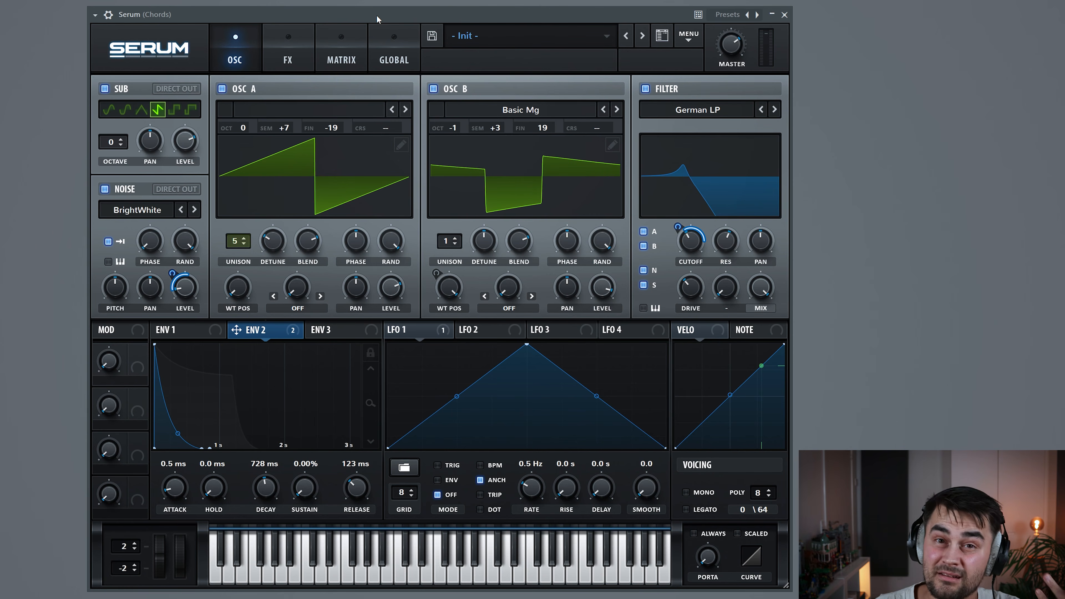